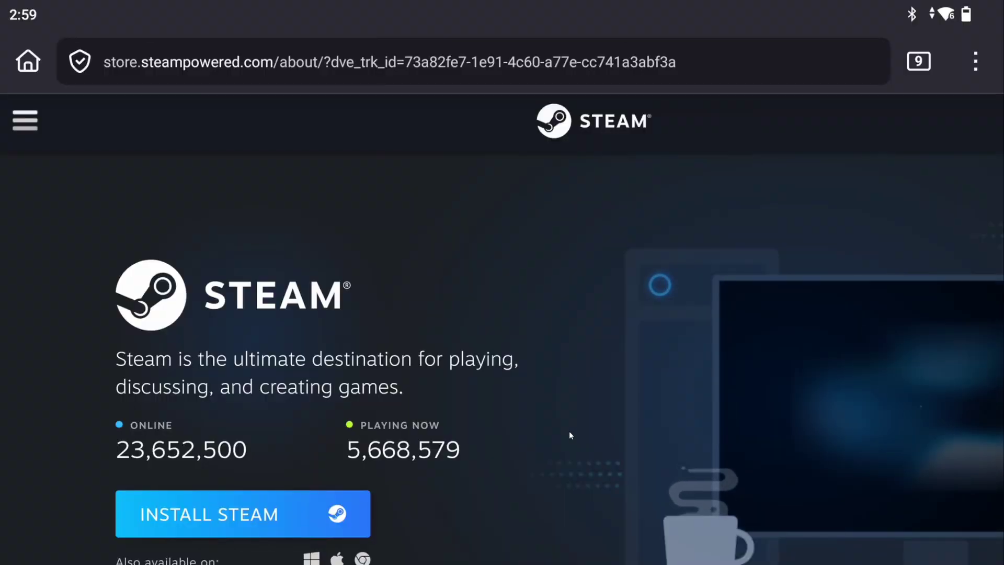
- Scroll the Steam website, then open and dismiss the page options menu
{"action": "scroll", "coordinate": [534, 383], "scroll_direction": "up", "scroll_amount": 1}
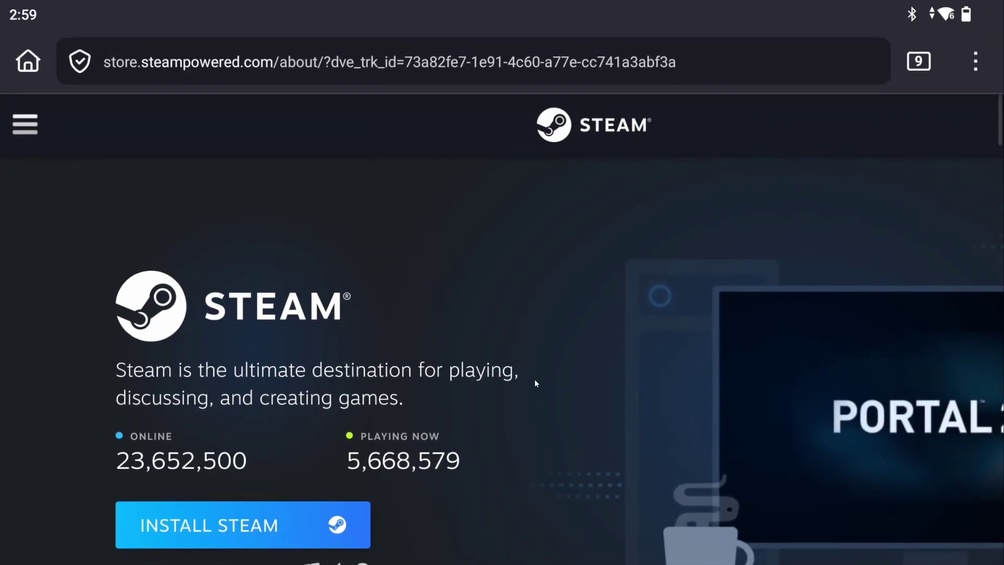
{"action": "scroll", "coordinate": [513, 523], "scroll_direction": "down", "scroll_amount": 5}
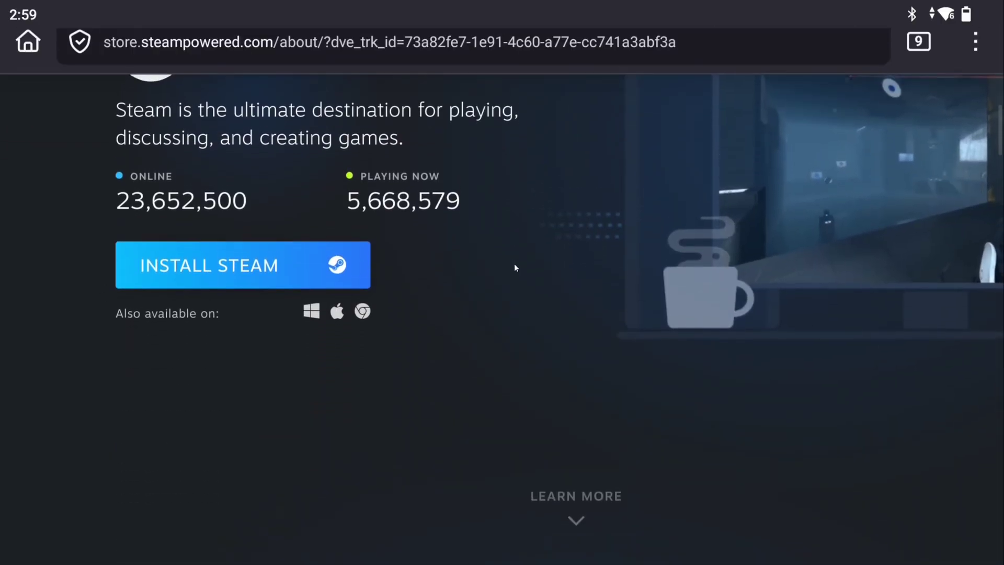
{"action": "scroll", "coordinate": [511, 293], "scroll_direction": "up", "scroll_amount": 2}
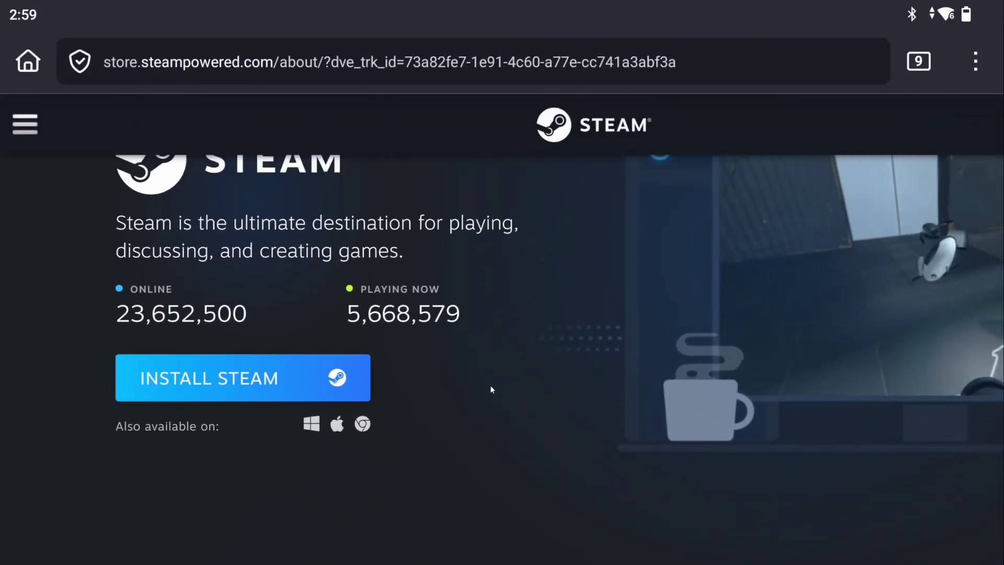
{"action": "left_click", "coordinate": [974, 62]}
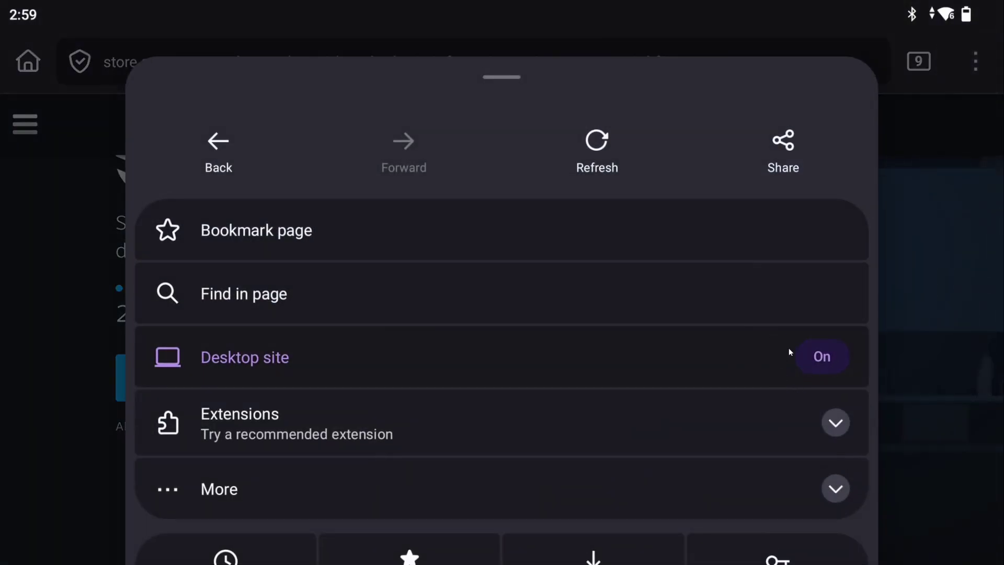
{"action": "left_click", "coordinate": [933, 424]}
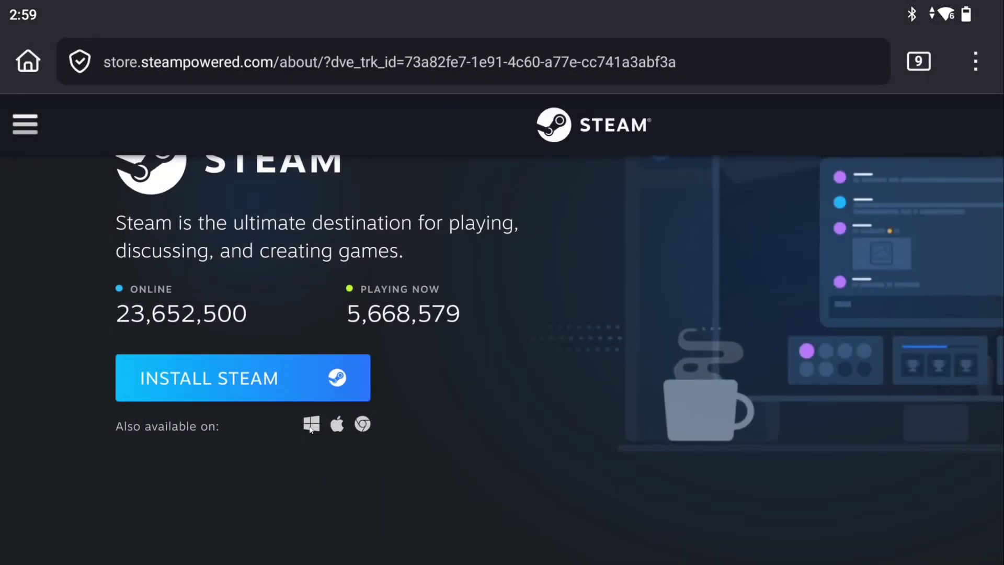
- Cancel the repeat Windows Steam installer download and start a new Winlator container
{"action": "left_click", "coordinate": [312, 425]}
{"action": "left_click", "coordinate": [661, 331]}
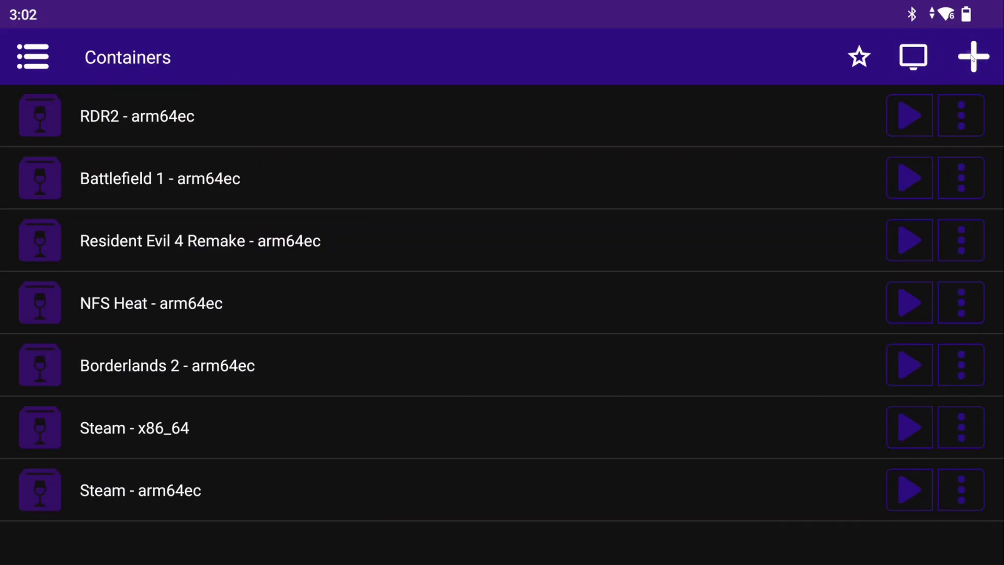
{"action": "left_click", "coordinate": [972, 59]}
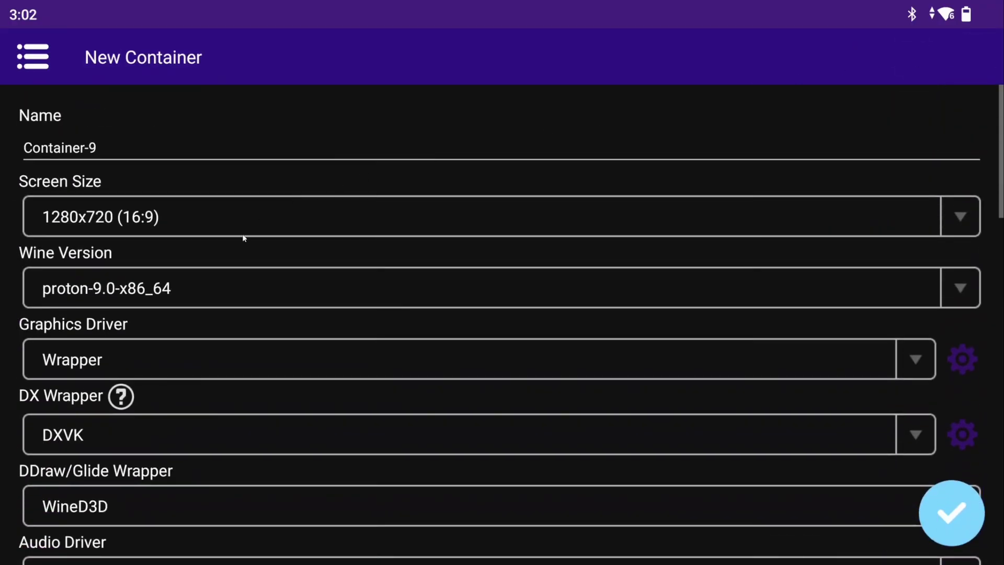
- Keep proton-9.0-x86_64 and set the graphics driver to Mesa Turnip Driver v25.3.0-R5. Auto
{"action": "left_click", "coordinate": [206, 288]}
{"action": "left_click", "coordinate": [138, 302]}
{"action": "left_click", "coordinate": [957, 356]}
{"action": "left_click", "coordinate": [525, 206]}
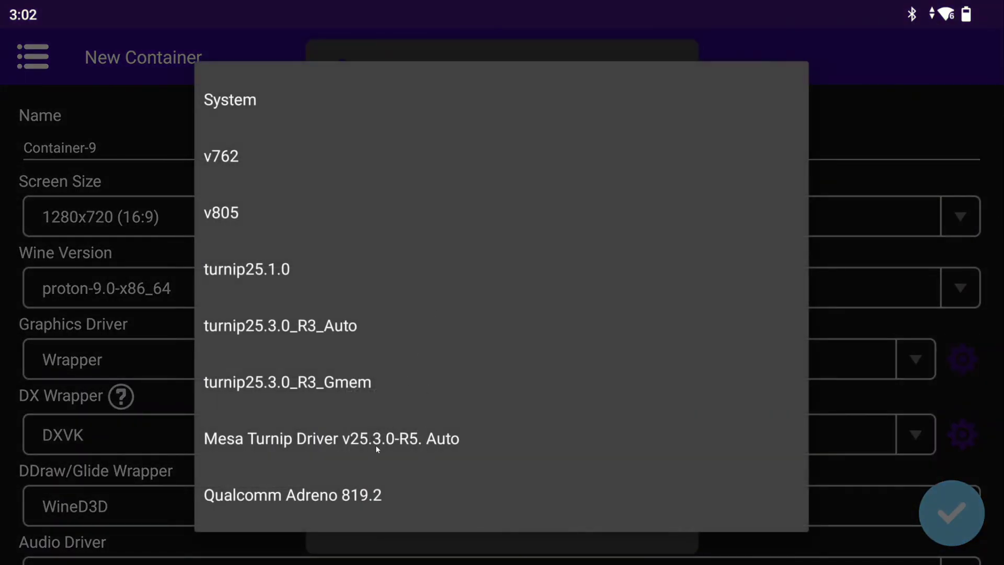
{"action": "left_click", "coordinate": [375, 442]}
{"action": "left_click", "coordinate": [612, 499]}
- Set the container's DXVK version to 2.4.1
{"action": "left_click", "coordinate": [962, 434]}
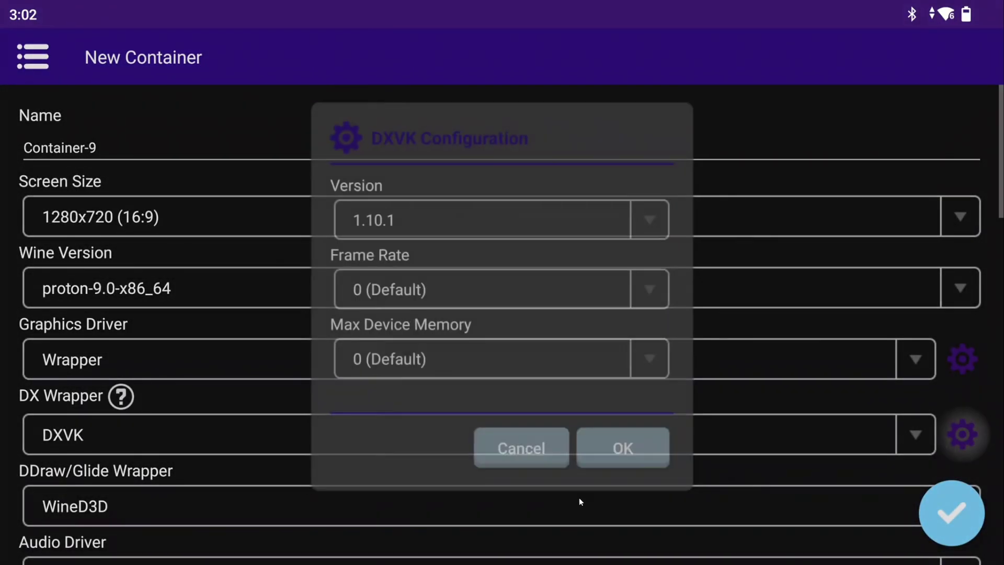
{"action": "left_click", "coordinate": [482, 220]}
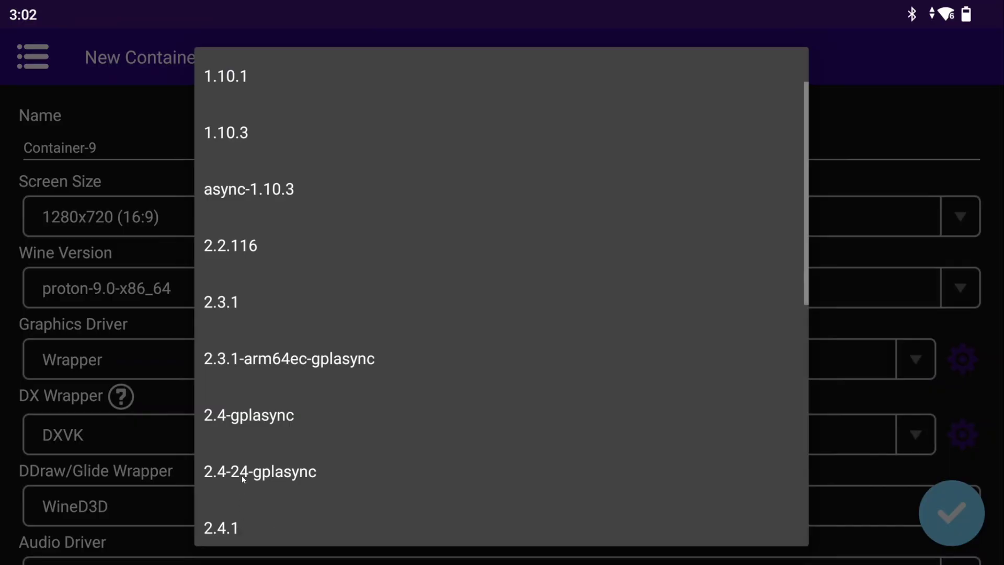
{"action": "scroll", "coordinate": [226, 381], "scroll_direction": "down", "scroll_amount": 3}
{"action": "left_click", "coordinate": [226, 382]}
{"action": "left_click", "coordinate": [557, 455]}
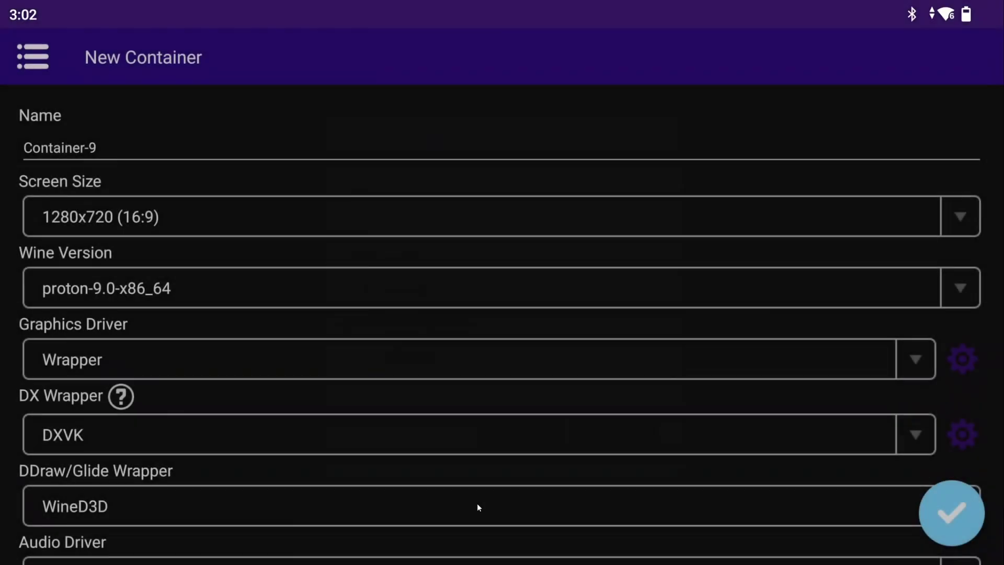
- Set the container's audio driver to PulseAudio
{"action": "scroll", "coordinate": [366, 387], "scroll_direction": "down", "scroll_amount": 5}
{"action": "left_click", "coordinate": [231, 390]}
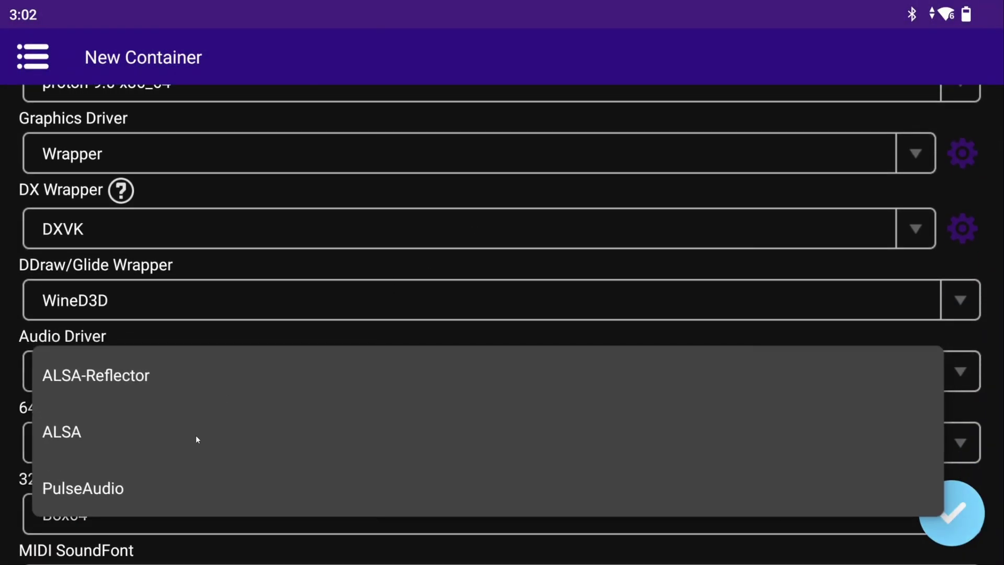
{"action": "left_click", "coordinate": [164, 485]}
{"action": "left_click_drag", "start_coordinate": [280, 515], "coordinate": [314, 305]}
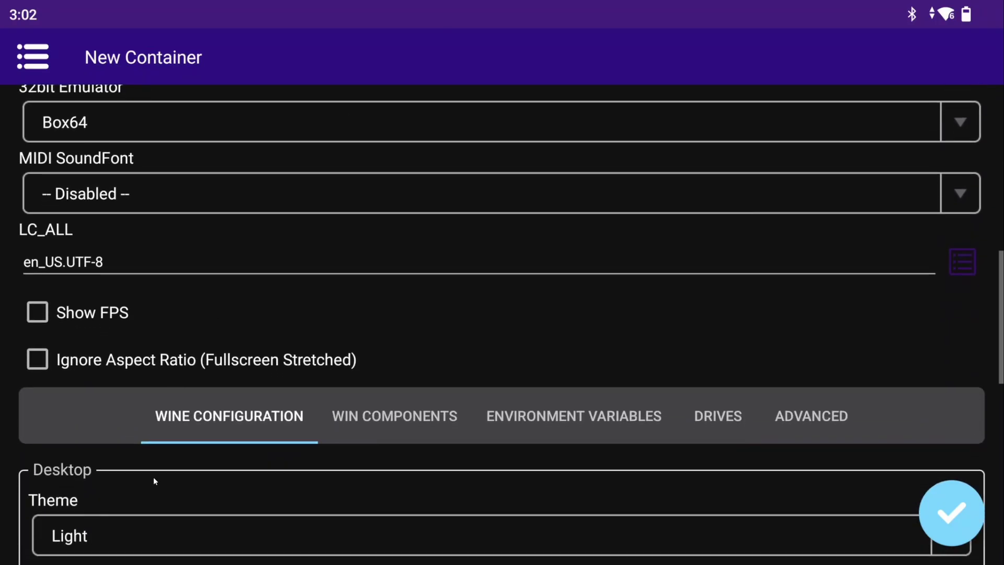
- Set the desktop theme to Dark and review the Win Components and Environment Variables settings
{"action": "left_click", "coordinate": [157, 537]}
{"action": "left_click", "coordinate": [181, 465]}
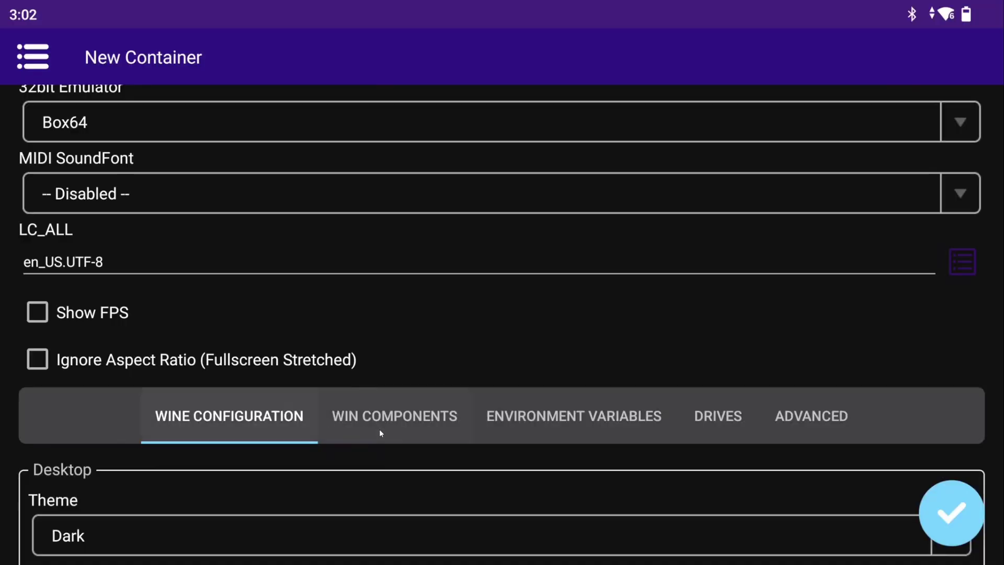
{"action": "left_click", "coordinate": [385, 435]}
{"action": "left_click_drag", "start_coordinate": [390, 451], "coordinate": [398, 216]}
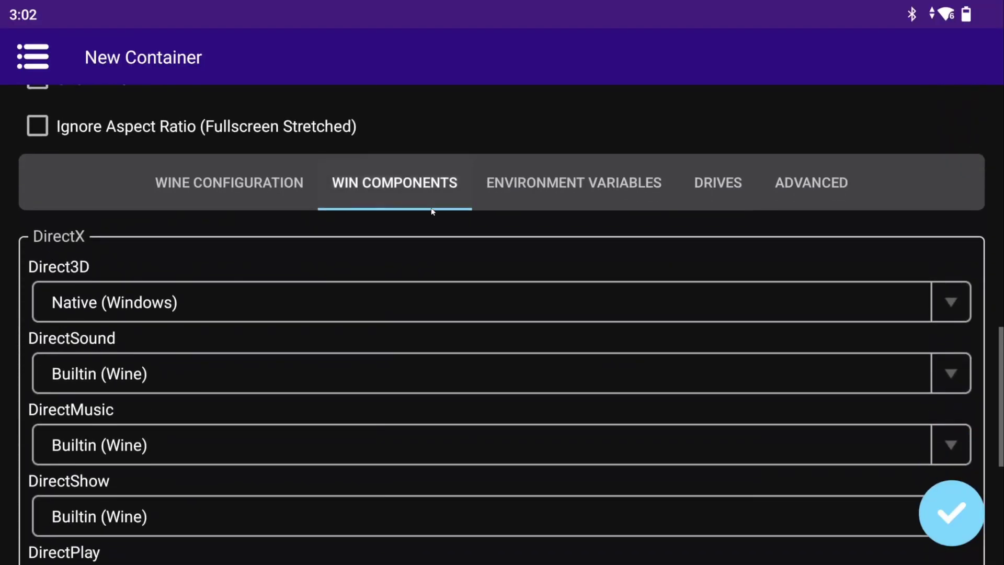
{"action": "left_click", "coordinate": [560, 184]}
{"action": "scroll", "coordinate": [525, 244], "scroll_direction": "down", "scroll_amount": 2}
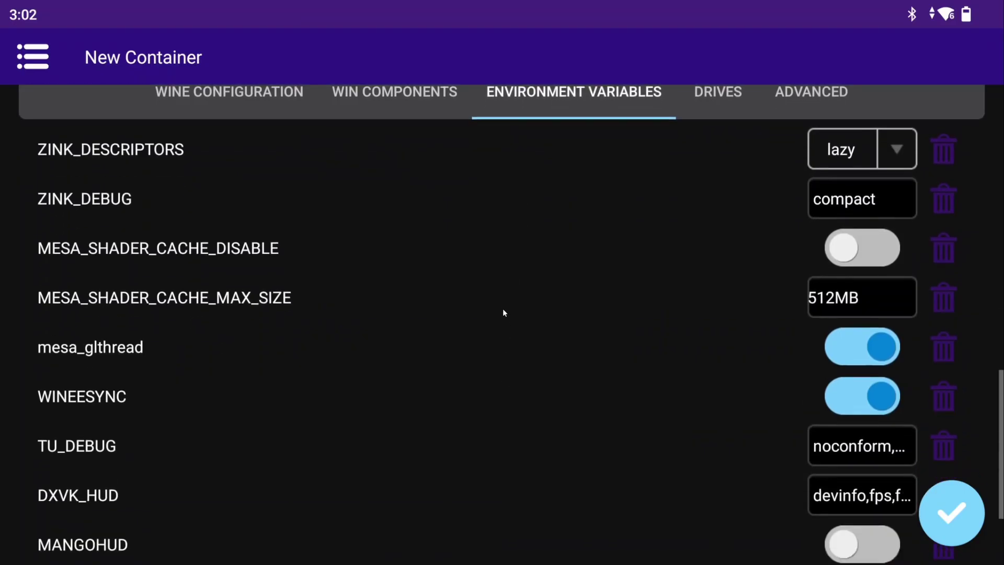
{"action": "scroll", "coordinate": [502, 310], "scroll_direction": "up", "scroll_amount": 2}
- Keep Box64 0.3.7, choose the Performance preset, and set startup to load all services
{"action": "left_click", "coordinate": [799, 153]}
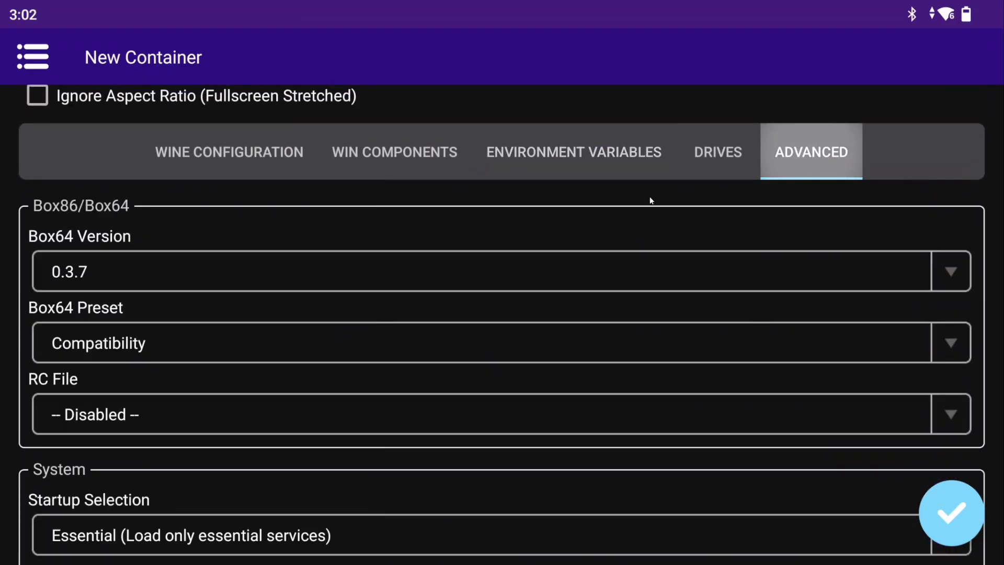
{"action": "left_click", "coordinate": [172, 273]}
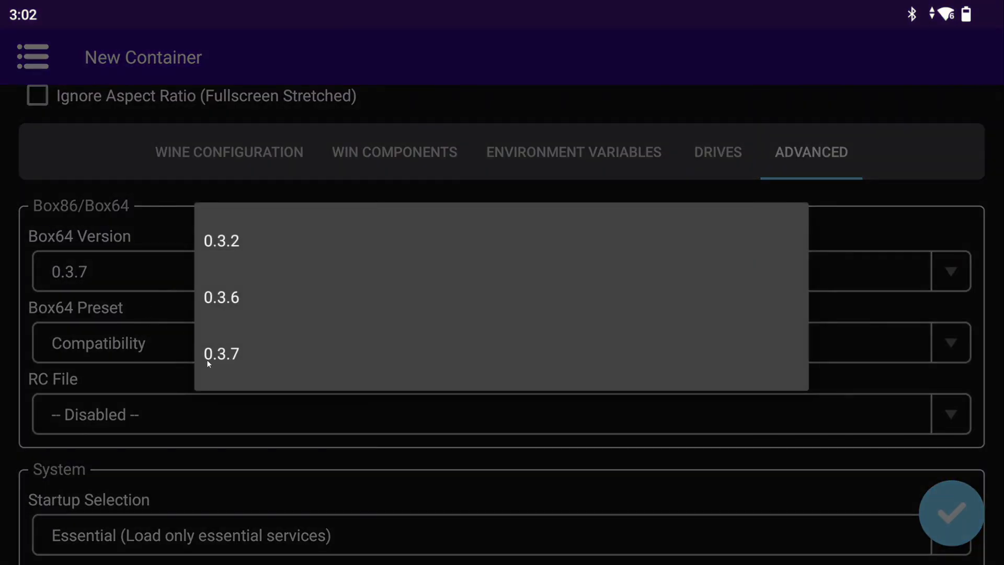
{"action": "left_click", "coordinate": [222, 360]}
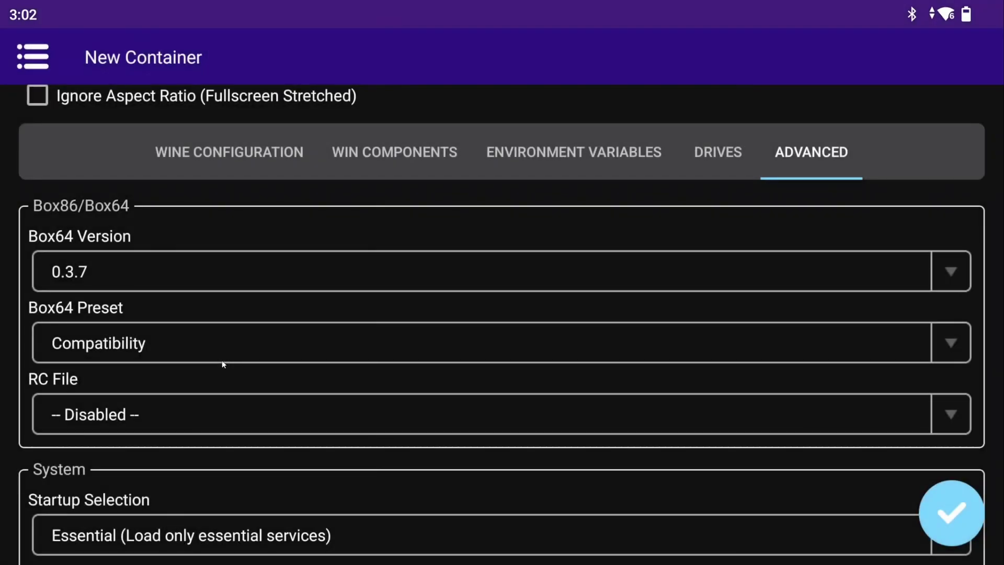
{"action": "left_click", "coordinate": [190, 359]}
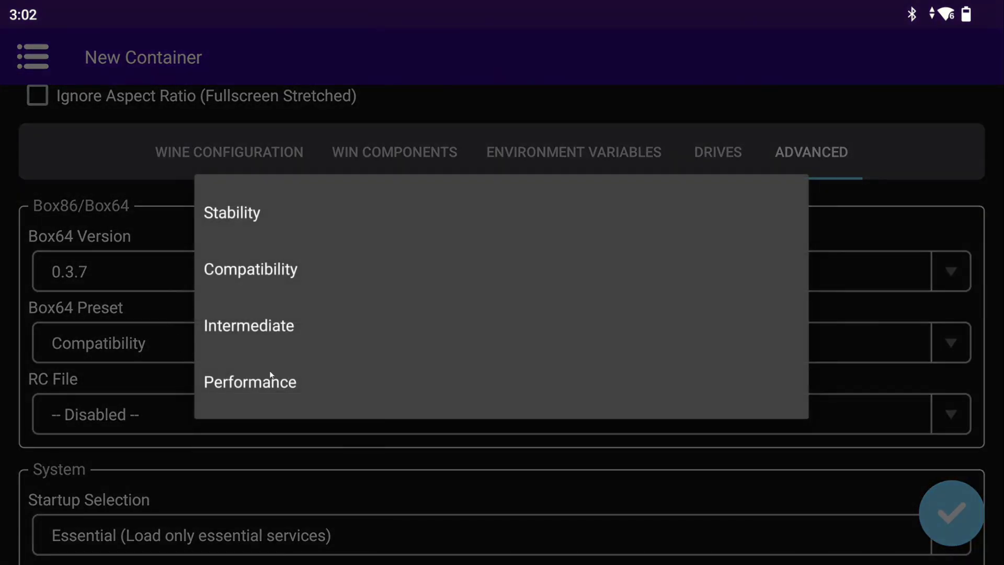
{"action": "left_click", "coordinate": [254, 390]}
{"action": "left_click_drag", "start_coordinate": [254, 390], "coordinate": [315, 205]}
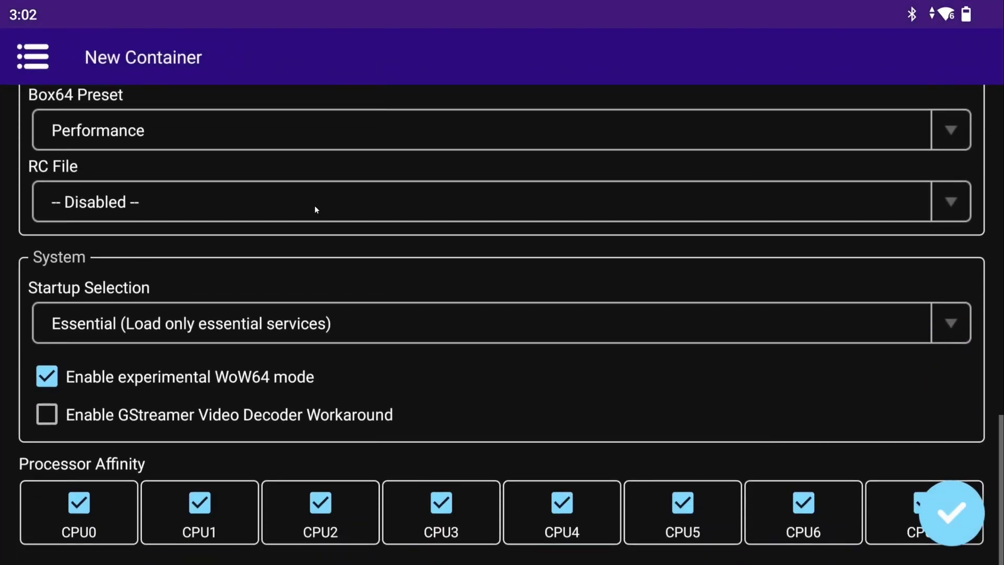
{"action": "left_click", "coordinate": [211, 334]}
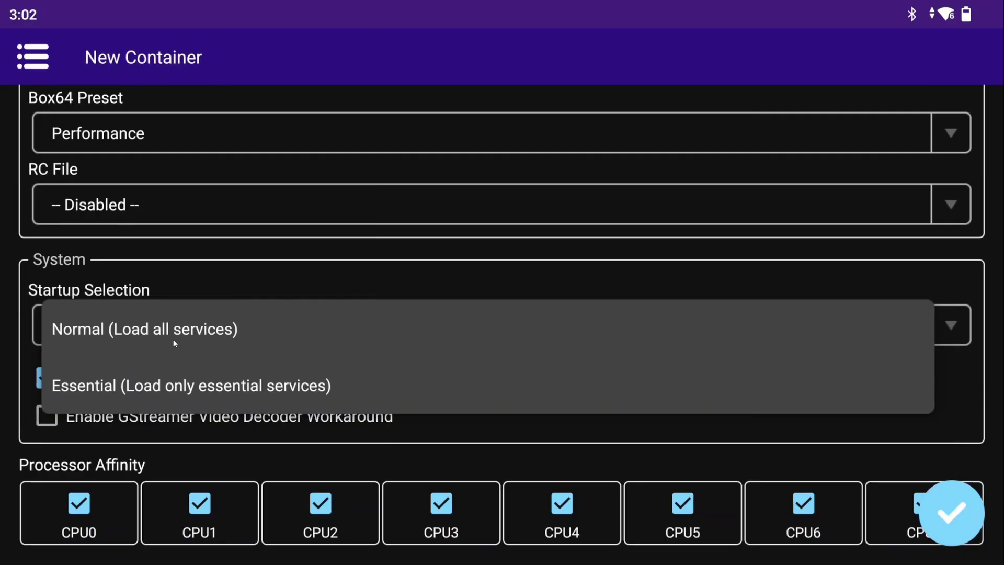
{"action": "left_click", "coordinate": [174, 338]}
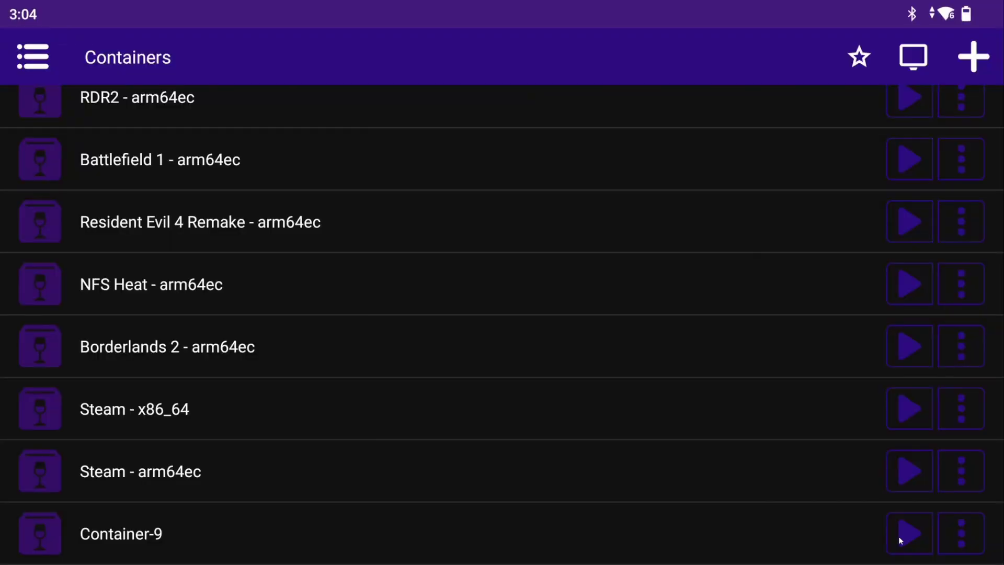
- Start Container-9 and run SteamSetup.exe from drive D:
{"action": "left_click", "coordinate": [898, 536]}
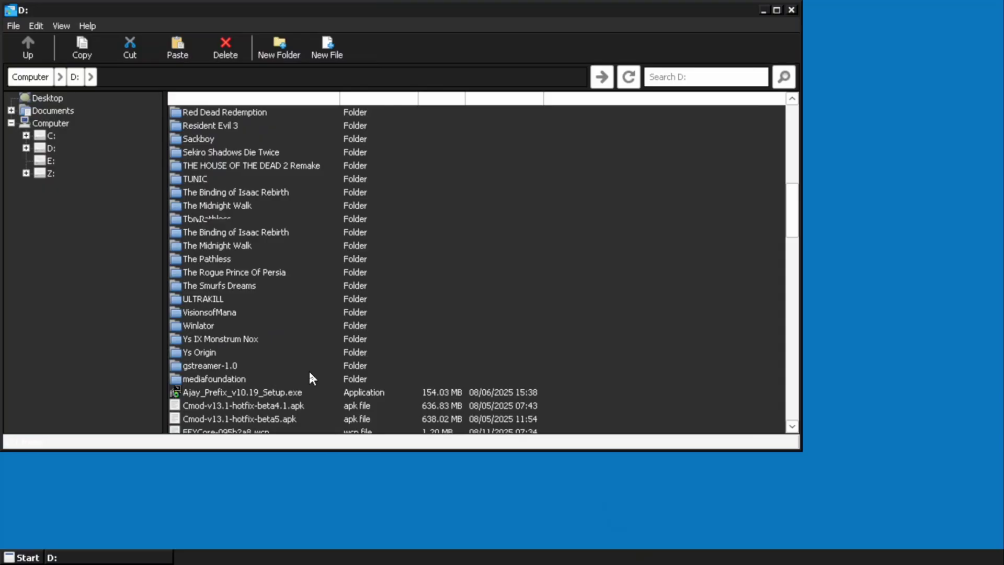
{"action": "scroll", "coordinate": [309, 369], "scroll_direction": "down", "scroll_amount": 9}
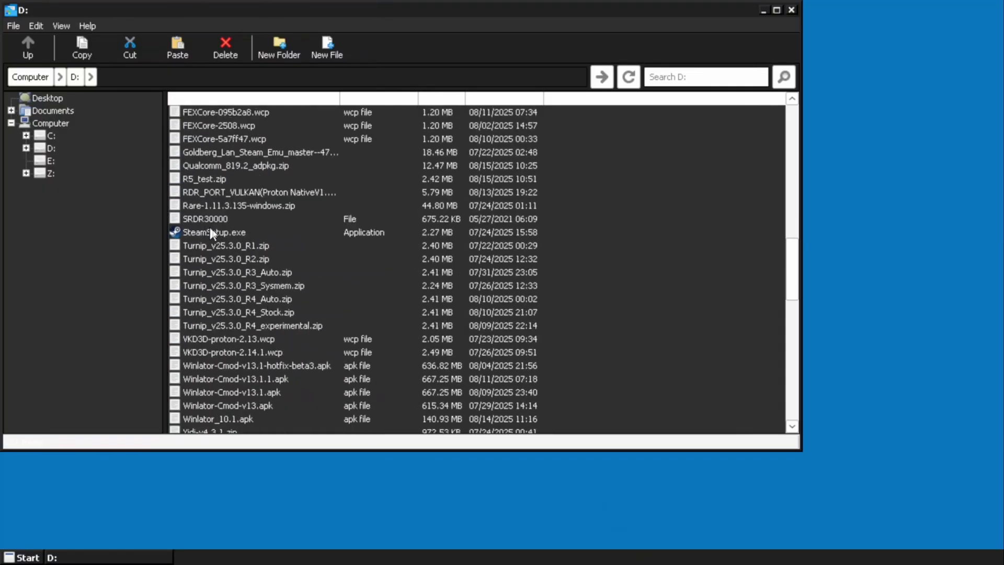
{"action": "double_click", "coordinate": [209, 230]}
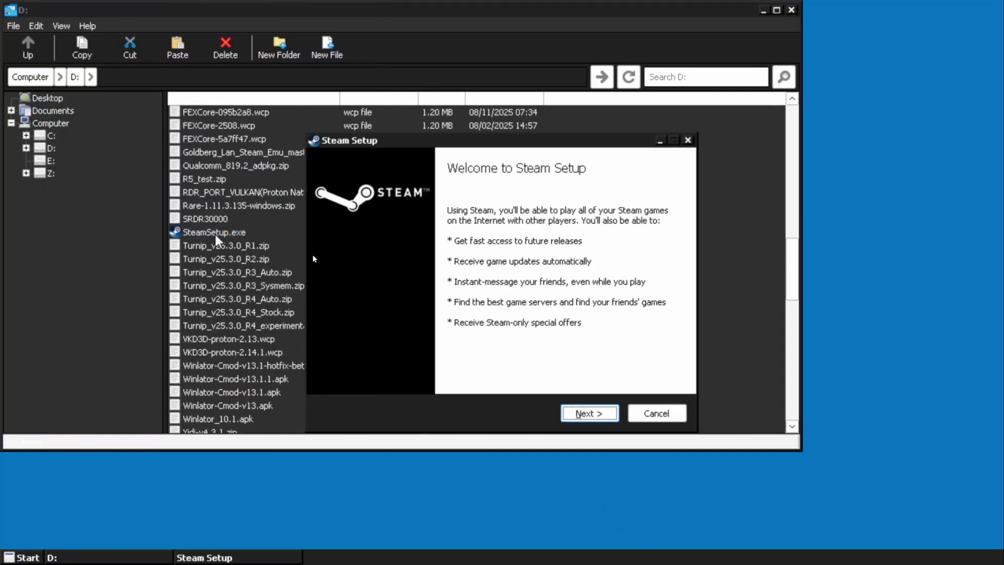
- Install Steam in English to the C:\Steam destination folder
{"action": "left_click", "coordinate": [586, 413]}
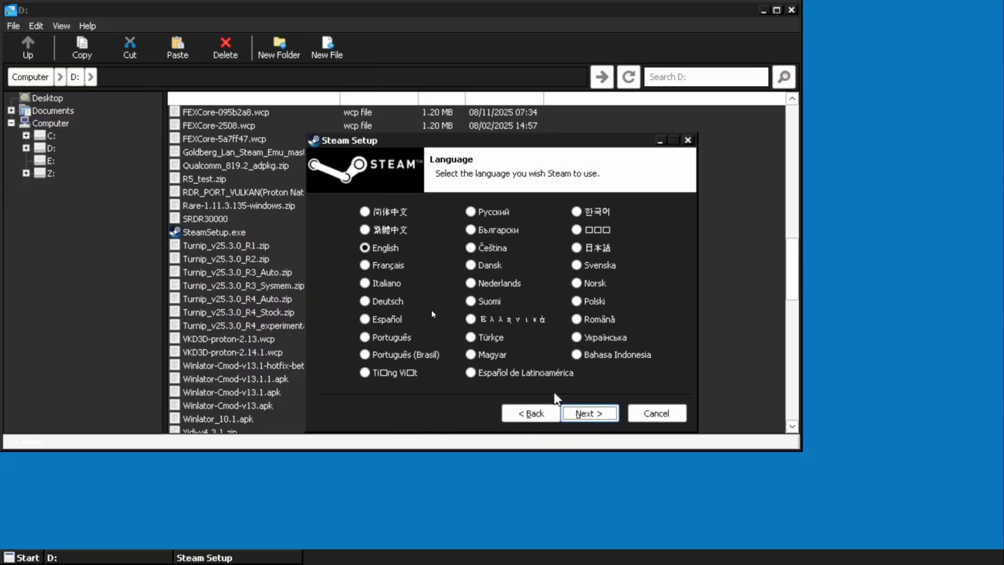
{"action": "left_click", "coordinate": [598, 417]}
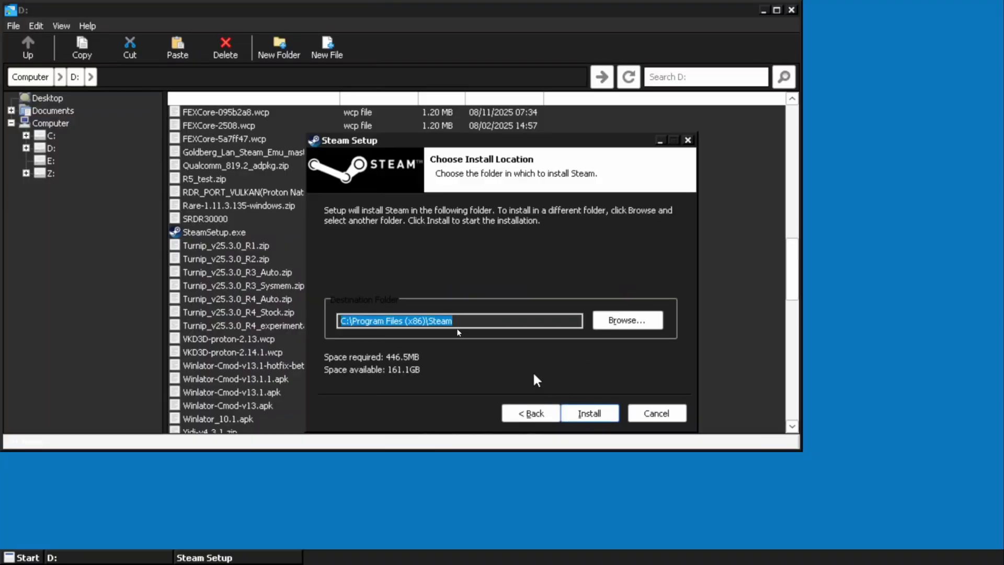
{"action": "left_click", "coordinate": [427, 321]}
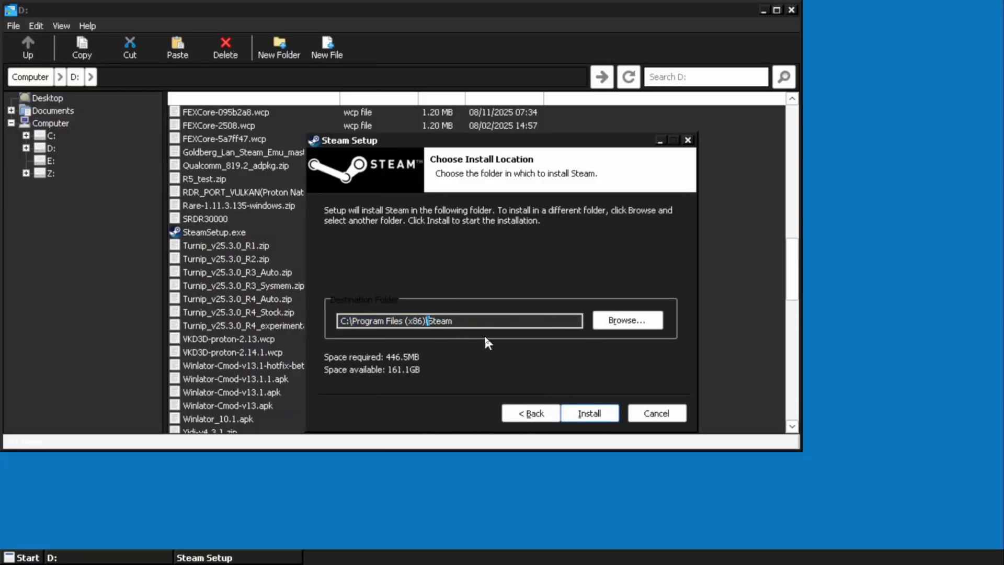
{"action": "key", "text": "BackSpace"}
{"action": "key", "text": "BackSpace"}
{"action": "key", "text": "BackSpace"}
{"action": "key", "text": "BackSpace"}
{"action": "key", "text": "BackSpace"}
{"action": "key", "text": "BackSpace"}
{"action": "key", "text": "BackSpace"}
{"action": "key", "text": "BackSpace"}
{"action": "key", "text": "BackSpace"}
{"action": "key", "text": "BackSpace"}
{"action": "key", "text": "BackSpace"}
{"action": "key", "text": "BackSpace"}
{"action": "key", "text": "BackSpace"}
{"action": "key", "text": "BackSpace"}
{"action": "key", "text": "BackSpace"}
{"action": "key", "text": "BackSpace"}
{"action": "key", "text": "BackSpace"}
{"action": "key", "text": "BackSpace"}
{"action": "key", "text": "BackSpace"}
{"action": "key", "text": "BackSpace"}
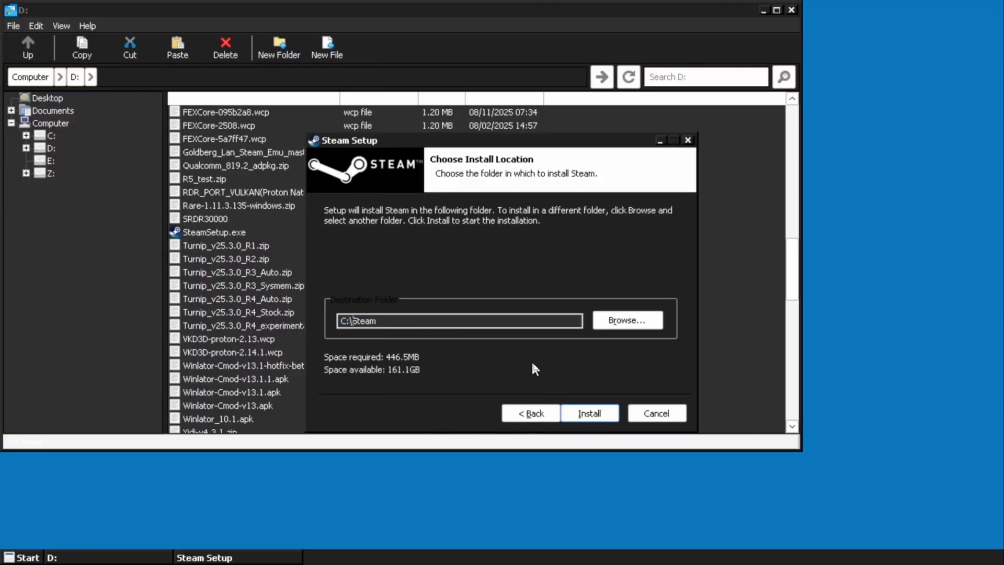
{"action": "left_click", "coordinate": [599, 417]}
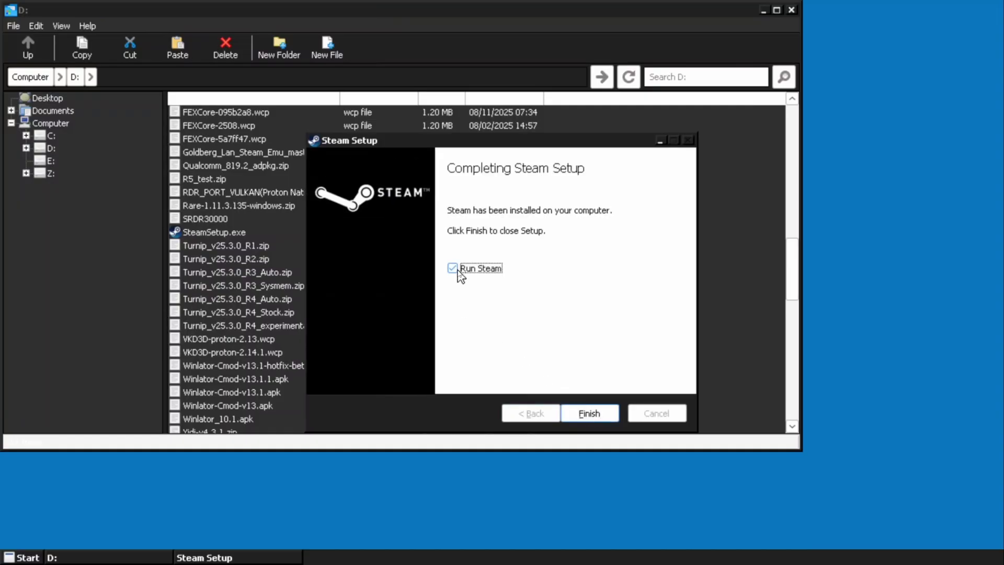
- Finish the Steam setup, exit the Windows session and go to Shortcuts
{"action": "left_click", "coordinate": [589, 413]}
{"action": "left_click", "coordinate": [118, 549]}
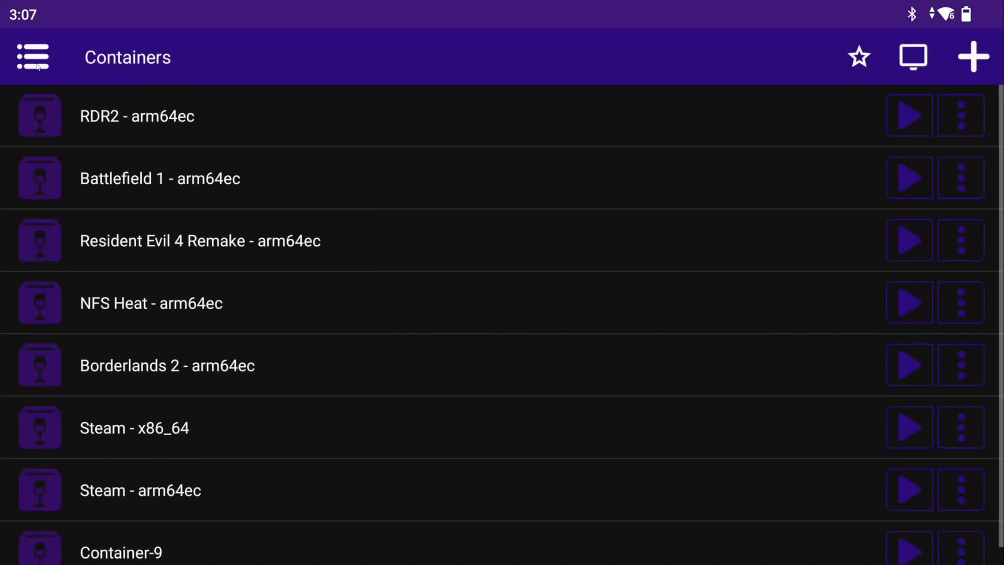
{"action": "left_click", "coordinate": [33, 56]}
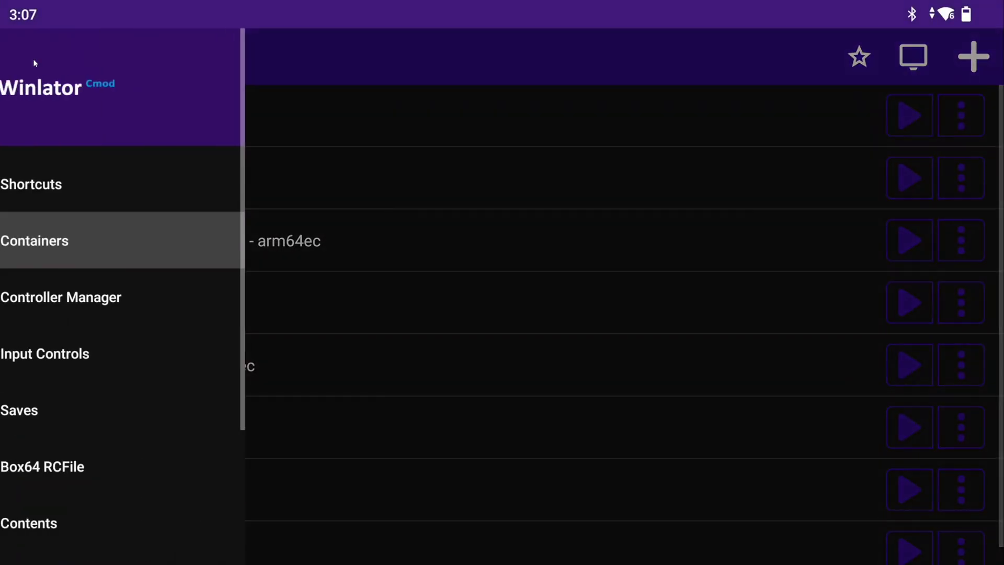
{"action": "left_click", "coordinate": [103, 163]}
- Open the Steam (Container-9) shortcut's settings, checking its DXVK configuration without changes
{"action": "left_click", "coordinate": [962, 426]}
{"action": "left_click", "coordinate": [808, 78]}
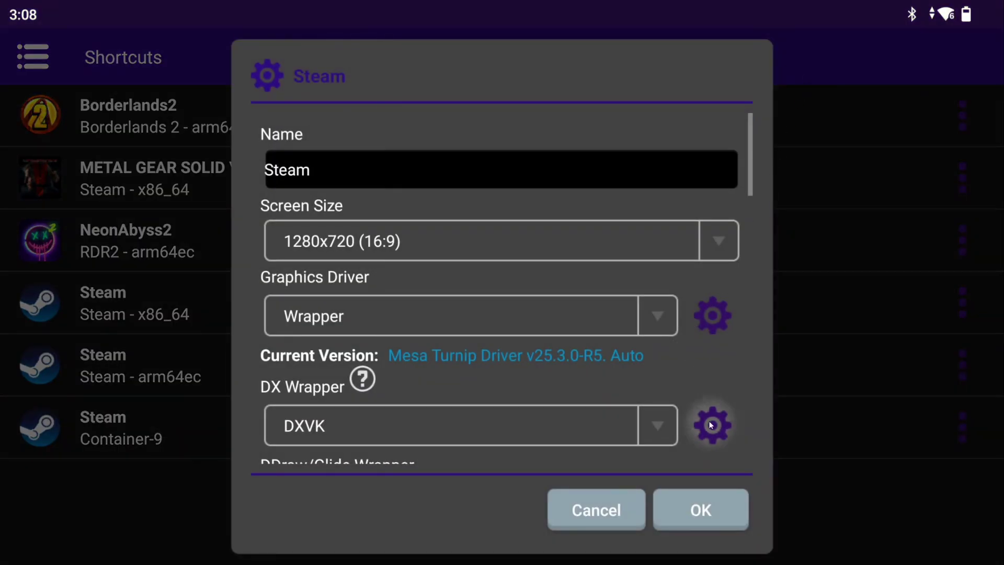
{"action": "left_click", "coordinate": [711, 425]}
{"action": "left_click", "coordinate": [513, 453]}
{"action": "left_click_drag", "start_coordinate": [709, 380], "coordinate": [691, 167]}
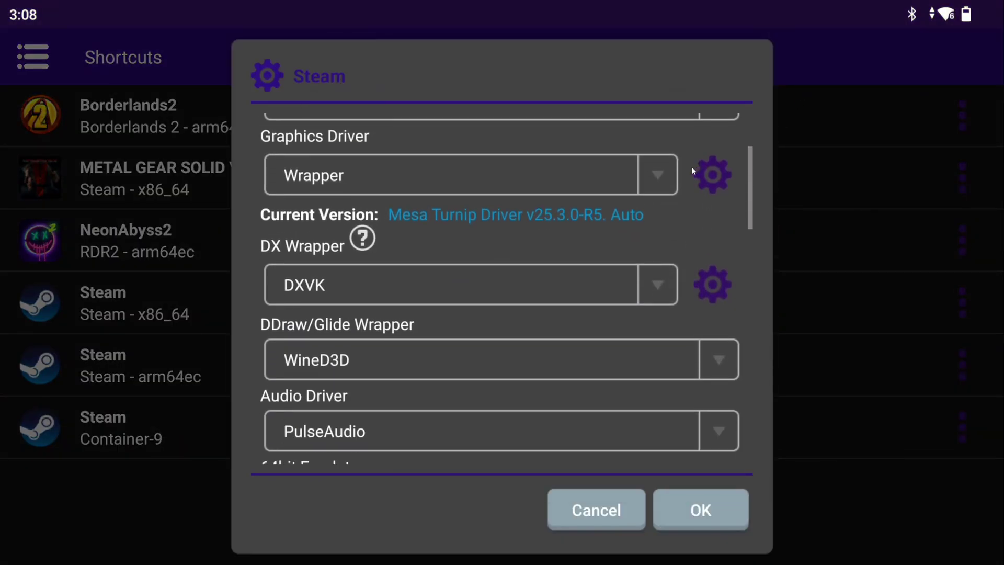
{"action": "left_click_drag", "start_coordinate": [659, 422], "coordinate": [657, 210]}
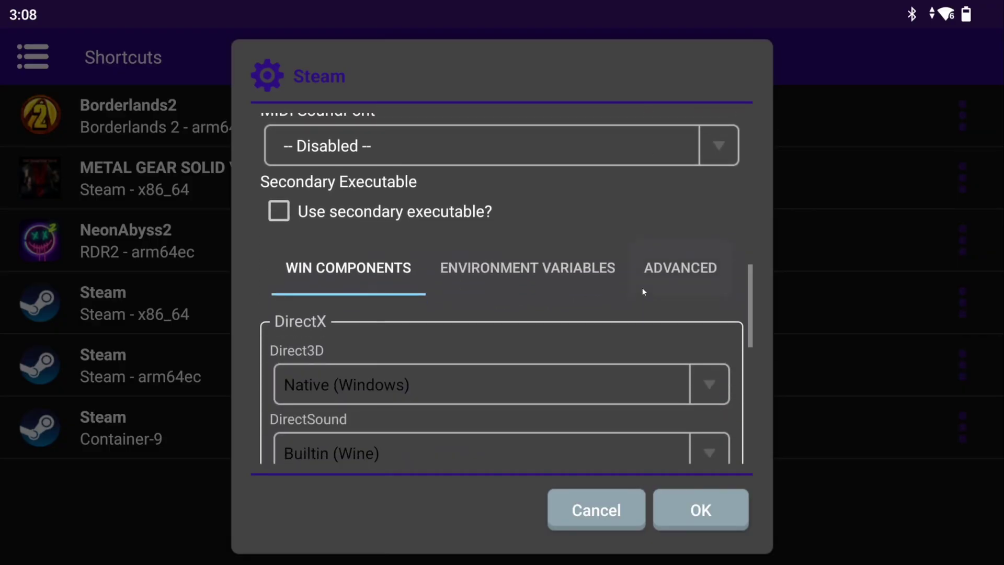
- Paste the CEF-disabling launch arguments, ending -cef-disable-sandbox -no-cef-sandbox, into Exec Arguments
{"action": "left_click", "coordinate": [665, 262]}
{"action": "left_click_drag", "start_coordinate": [510, 325], "coordinate": [512, 116]}
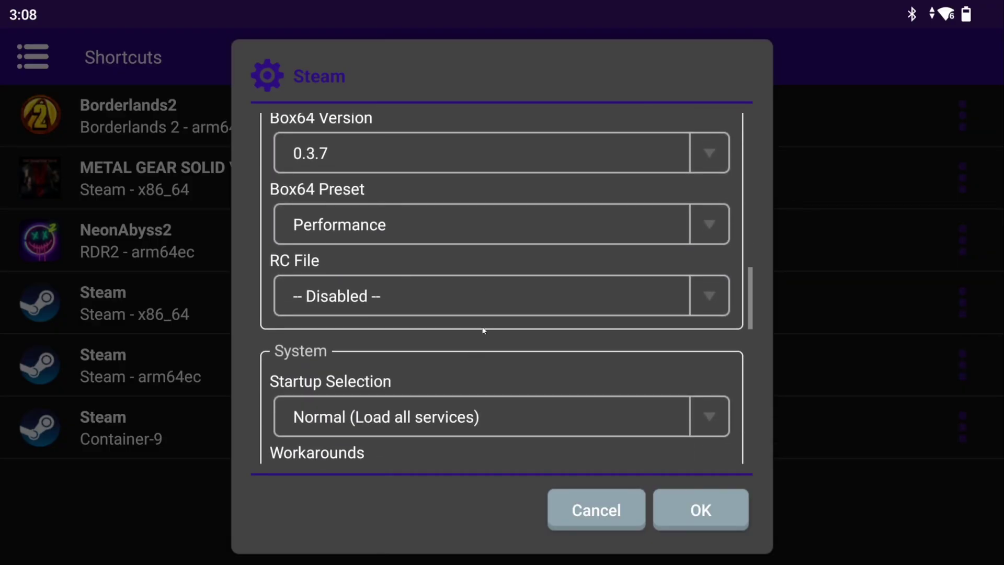
{"action": "left_click_drag", "start_coordinate": [491, 377], "coordinate": [488, 146]}
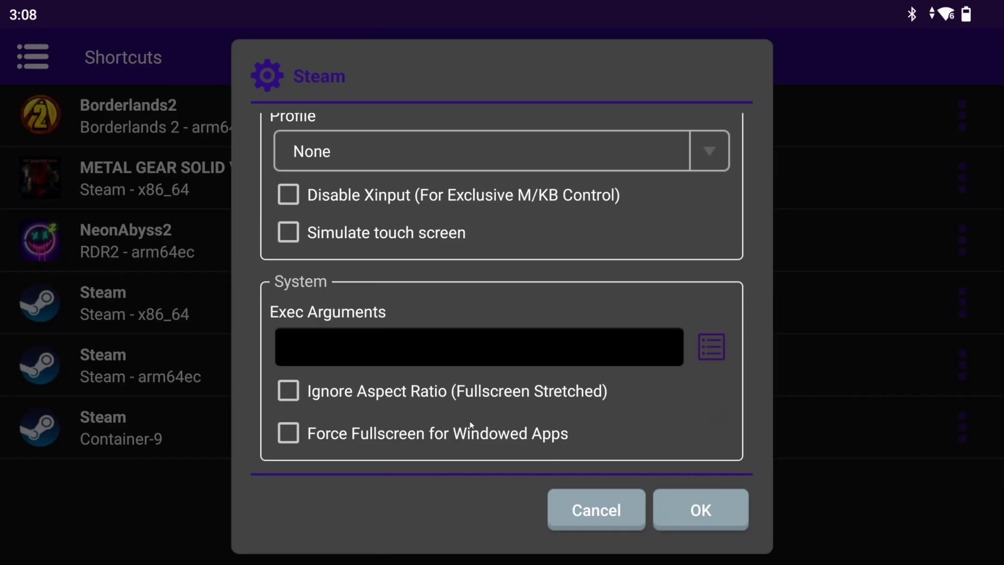
{"action": "left_click", "coordinate": [417, 347]}
{"action": "type", "text": "f-disable-gpu-compositing -cef-disable-gpu-sandbox -cef-disable-d3d11 -cef-disable-sandbox -no-cef-sandbox"}
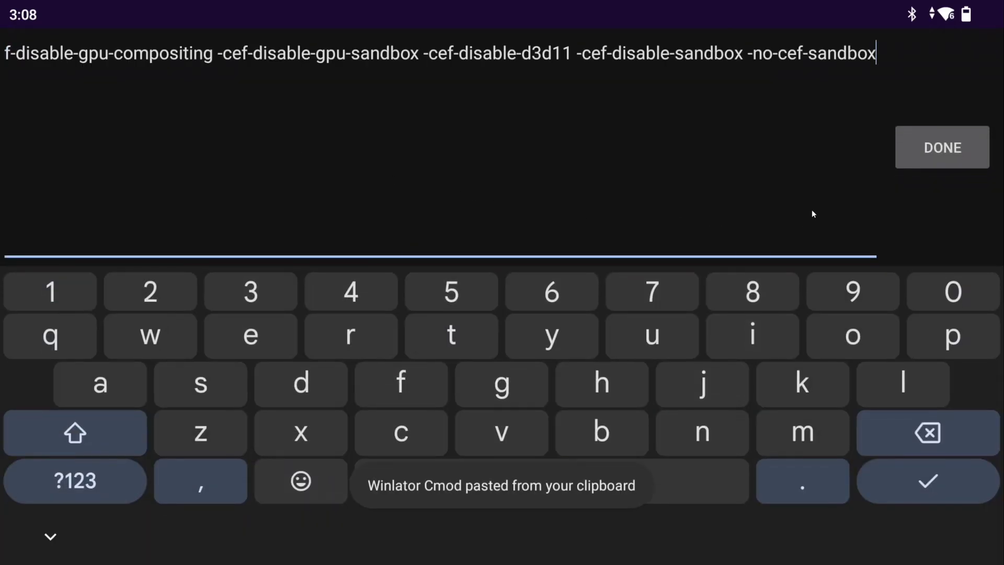
{"action": "left_click", "coordinate": [942, 147]}
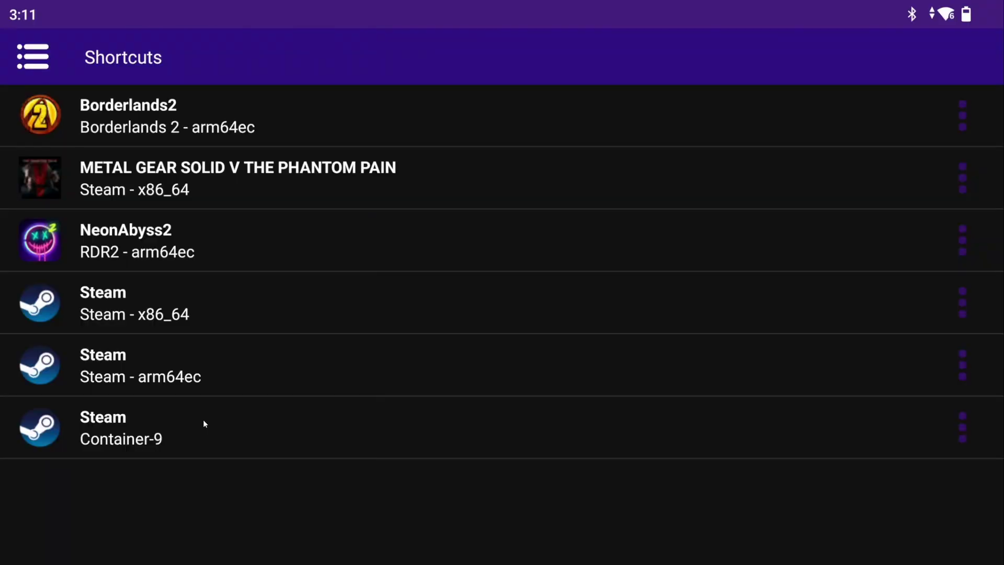
- Launch the Steam / Container-9 shortcut and wait for the Steam Library to load
{"action": "left_click", "coordinate": [204, 421]}
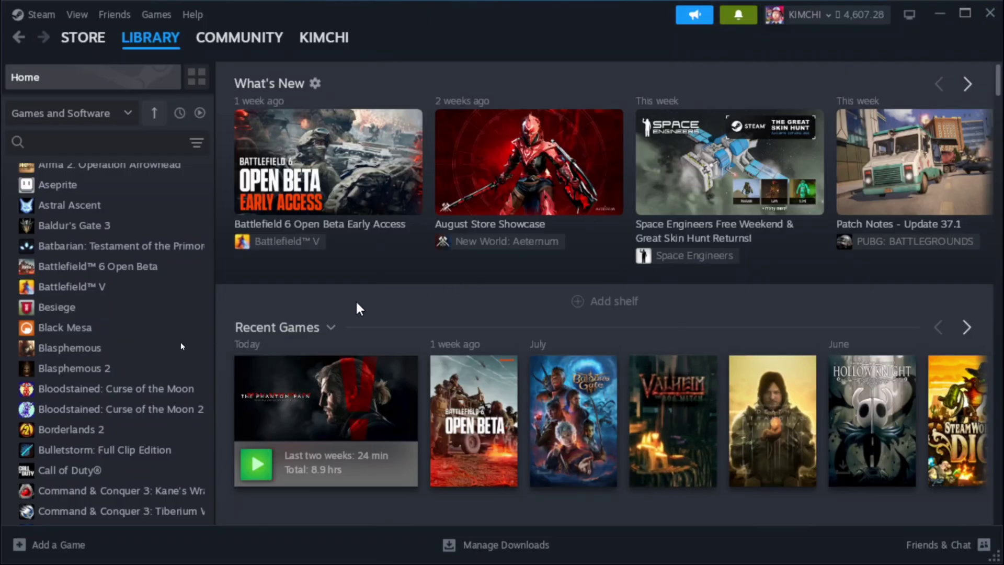
- Install Borderlands 2 from its Library page to Local Drive (C:) and accept the EULA
{"action": "left_click", "coordinate": [94, 442]}
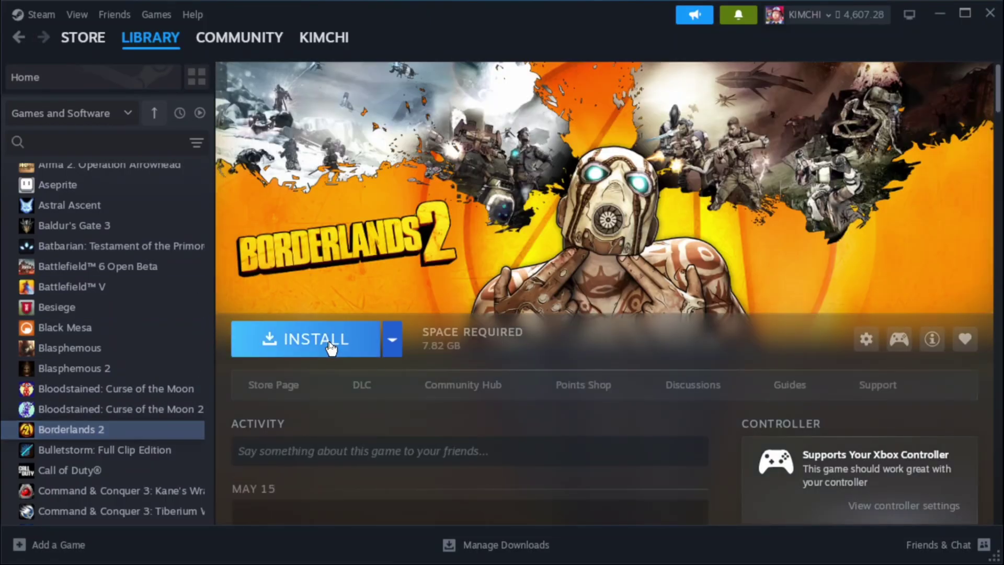
{"action": "left_click", "coordinate": [329, 341]}
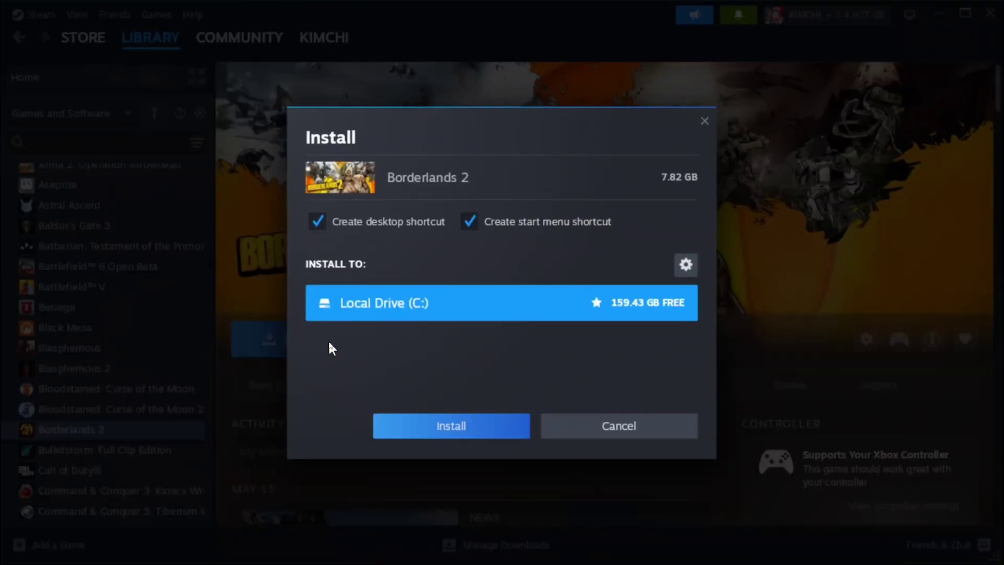
{"action": "left_click", "coordinate": [463, 428]}
{"action": "left_click", "coordinate": [585, 503]}
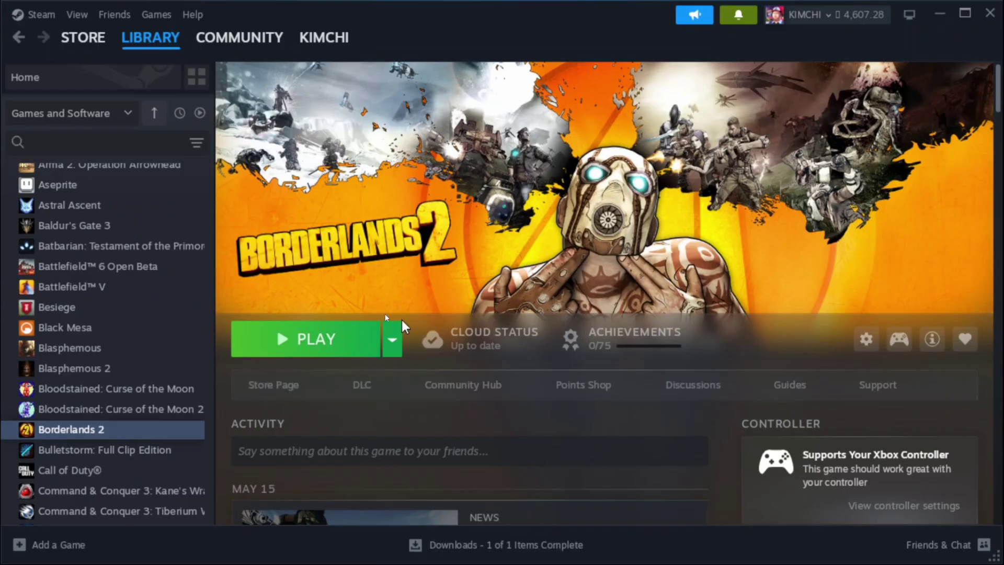
- Launch Borderlands 2, then open the task manager from the Winlator session menu
{"action": "left_click", "coordinate": [310, 345]}
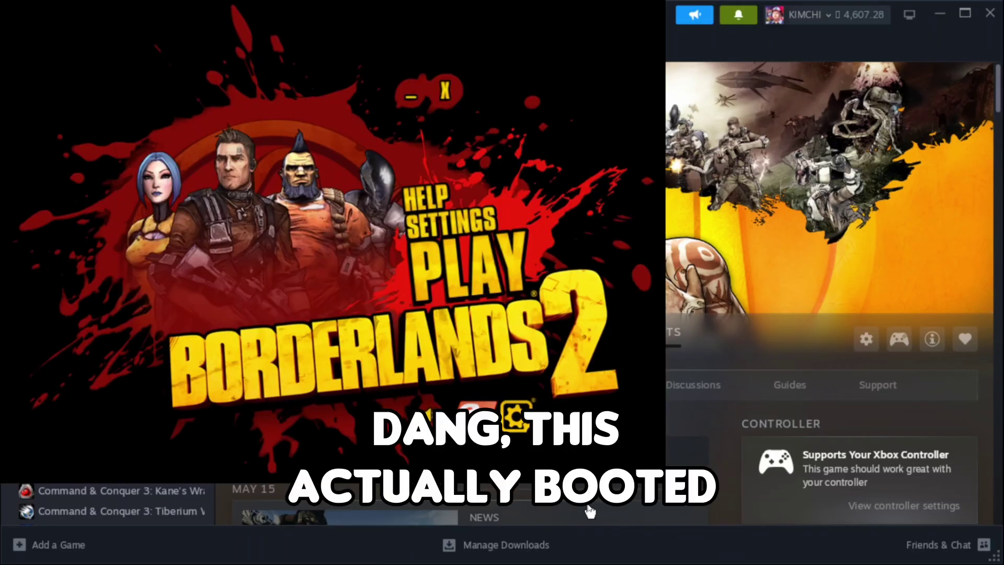
{"action": "key", "text": "Escape"}
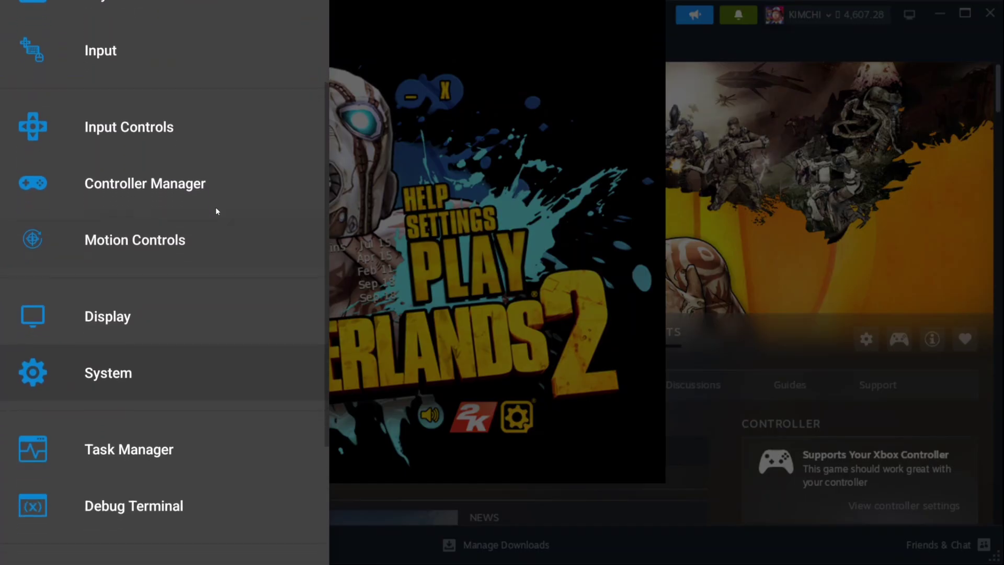
{"action": "left_click", "coordinate": [150, 448]}
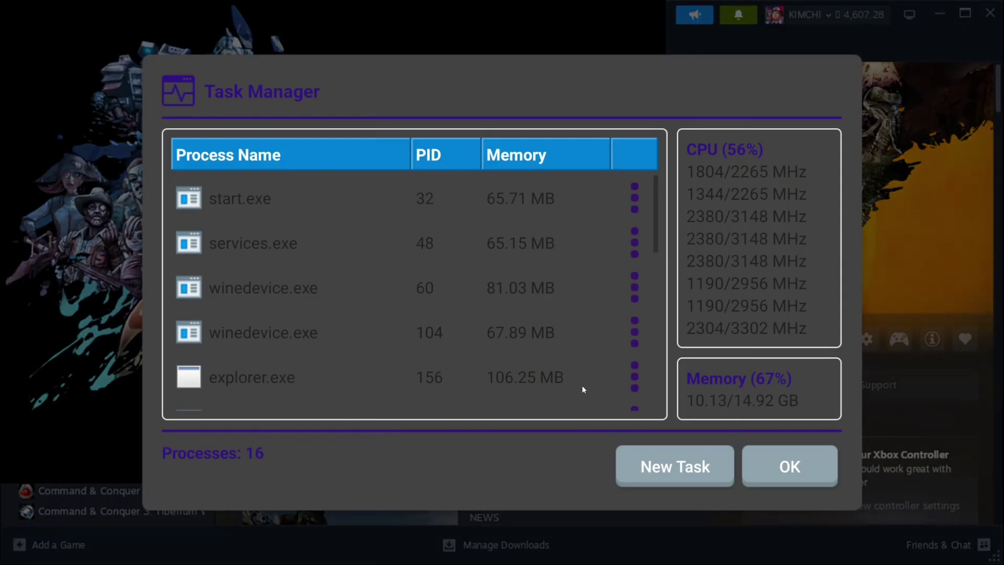
{"action": "scroll", "coordinate": [473, 362], "scroll_direction": "down", "scroll_amount": 10}
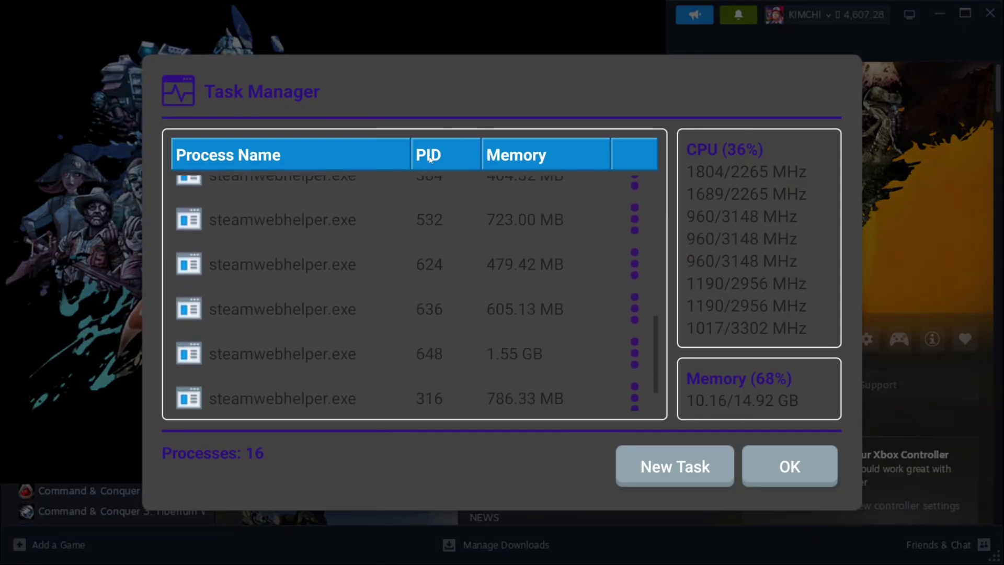
{"action": "scroll", "coordinate": [417, 272], "scroll_direction": "up", "scroll_amount": 10}
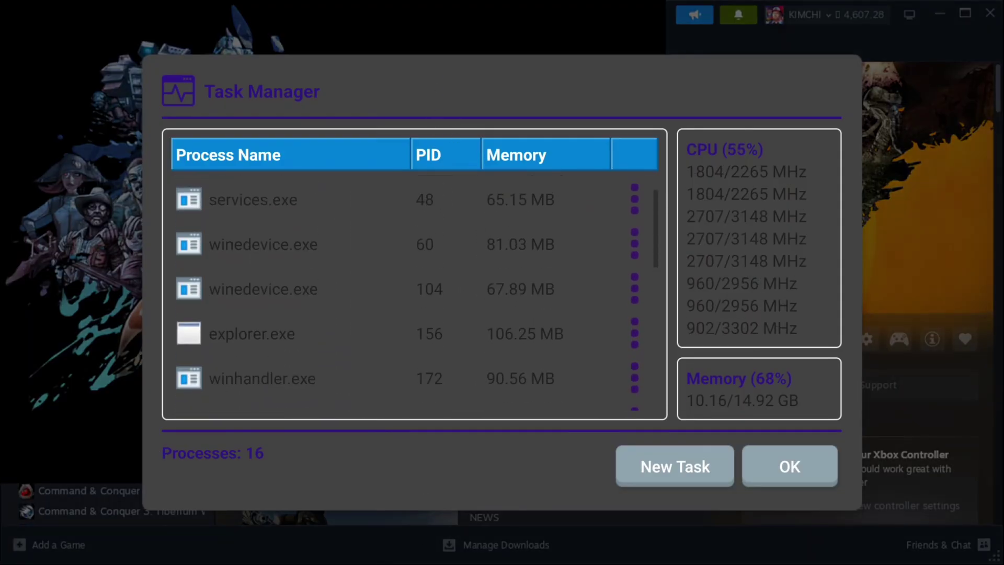
- Run wfm.exe as a new task in place of taskmgr
{"action": "left_click", "coordinate": [667, 467]}
{"action": "left_click", "coordinate": [401, 275]}
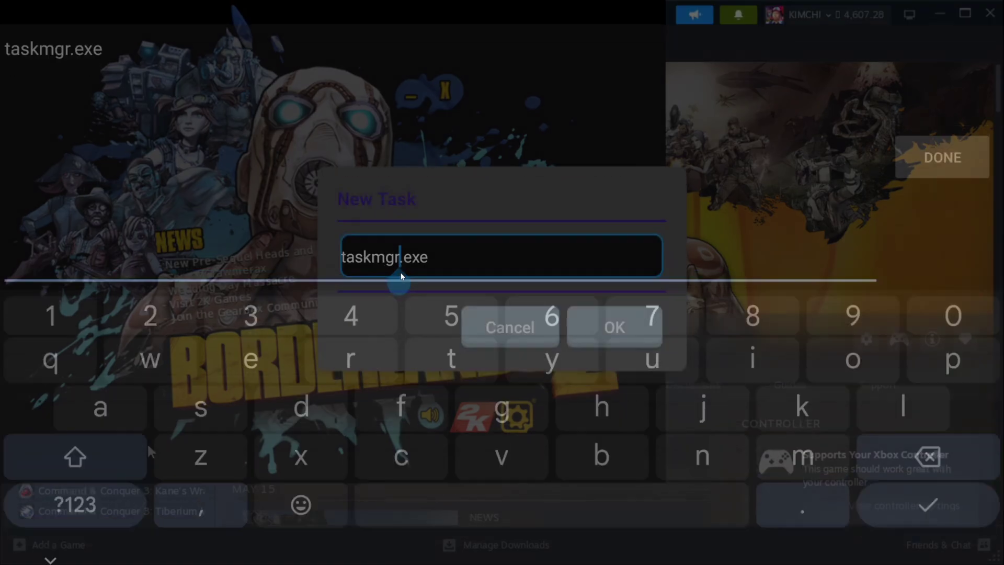
{"action": "key", "text": "BackSpace"}
{"action": "key", "text": "BackSpace"}
{"action": "key", "text": "BackSpace"}
{"action": "key", "text": "BackSpace"}
{"action": "key", "text": "BackSpace"}
{"action": "key", "text": "BackSpace"}
{"action": "key", "text": "BackSpace"}
{"action": "type", "text": "wfm"}
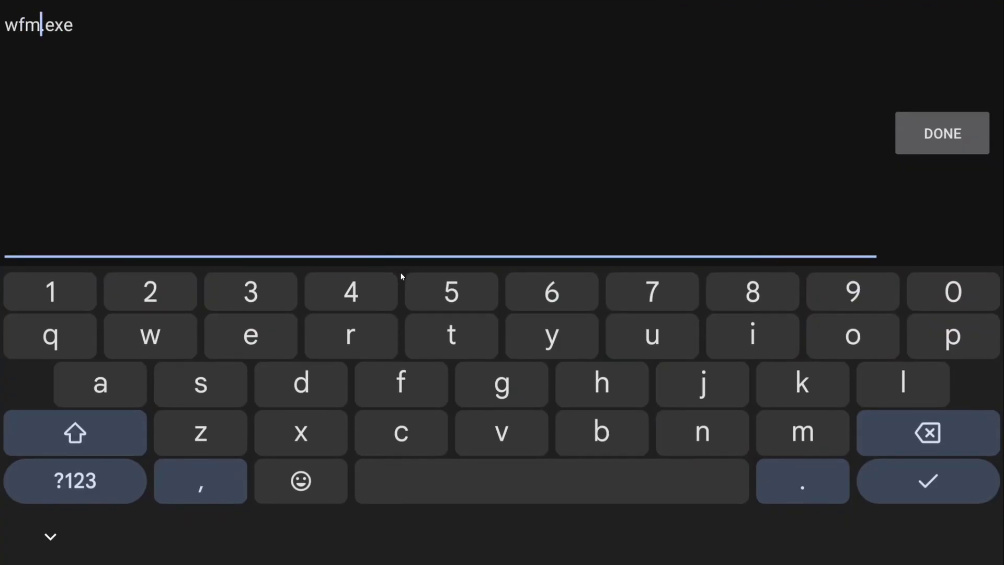
{"action": "left_click", "coordinate": [952, 130]}
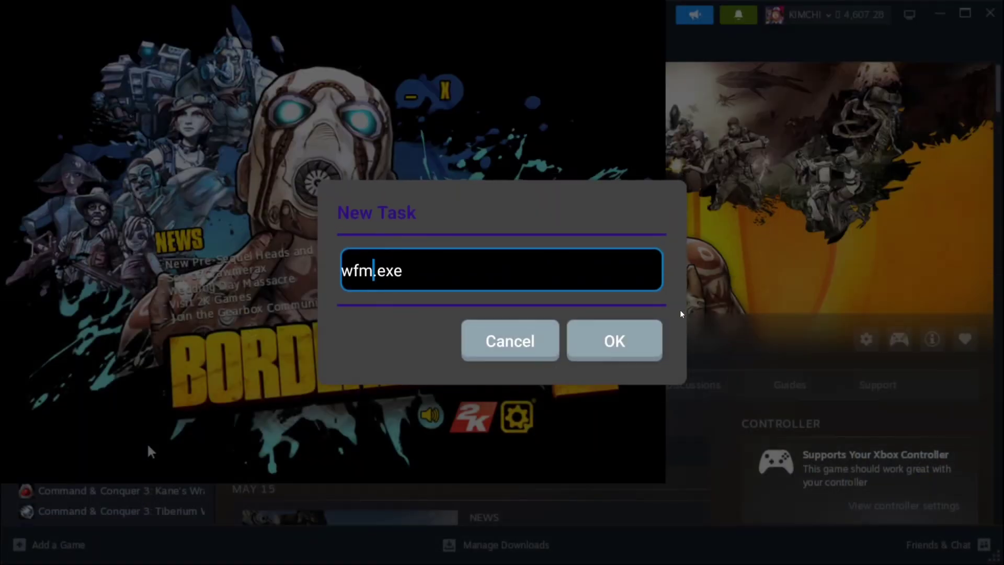
{"action": "left_click", "coordinate": [653, 338]}
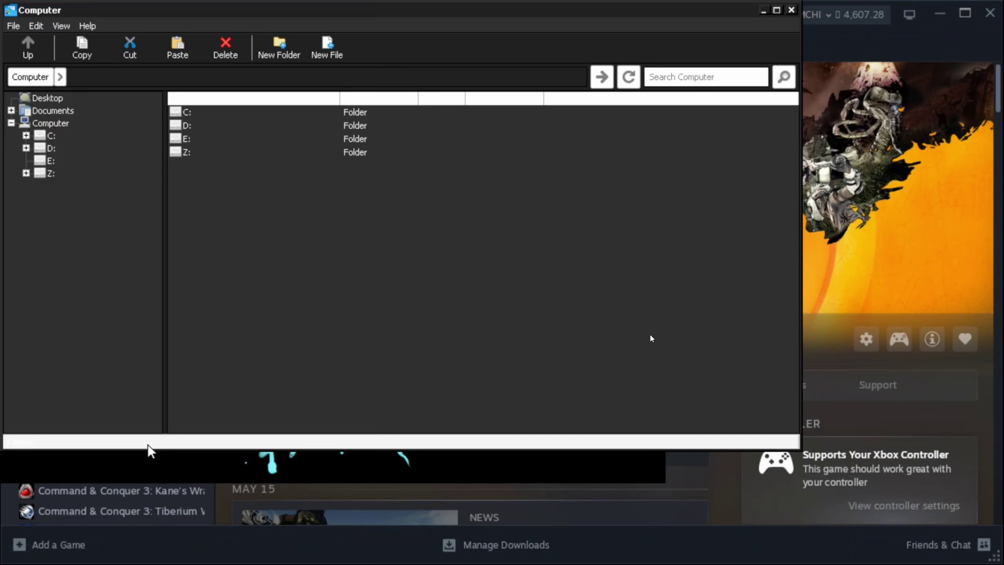
- Open the drive holding steamapps\common, then the MGS_TPP game folder
{"action": "double_click", "coordinate": [219, 137]}
{"action": "double_click", "coordinate": [208, 125]}
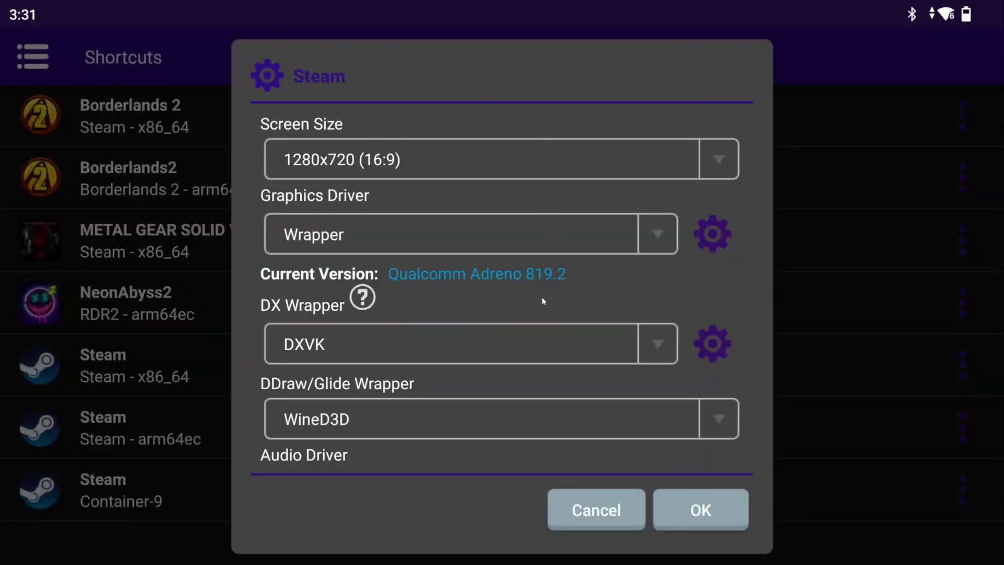
- Review the graphics driver versions and keep Qualcomm Adreno 819.2
{"action": "left_click", "coordinate": [713, 238]}
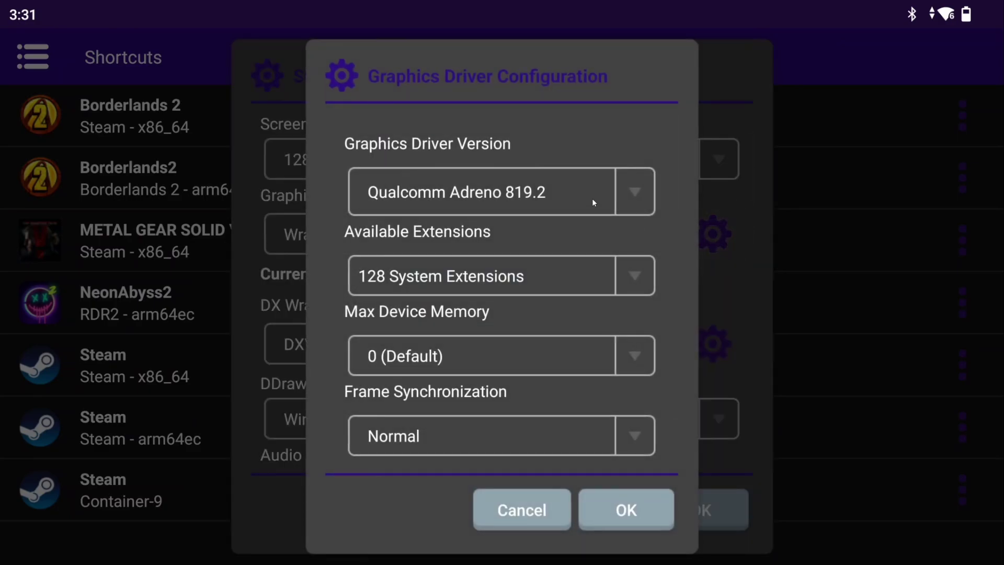
{"action": "left_click", "coordinate": [594, 200]}
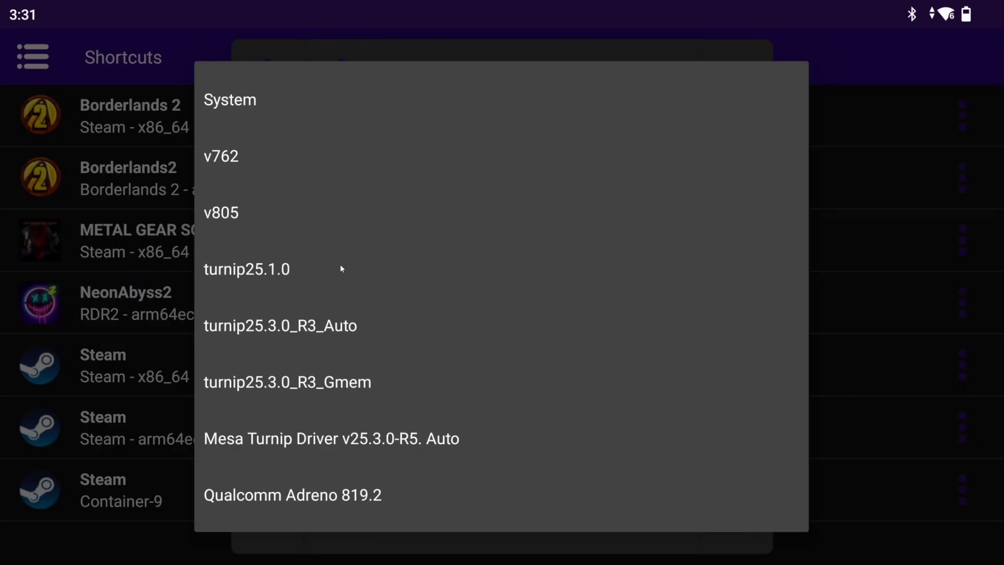
{"action": "key", "text": "Escape"}
{"action": "key", "text": "Escape"}
- Set the Steam shortcut's DXVK version to async-1.10.3
{"action": "left_click", "coordinate": [712, 366]}
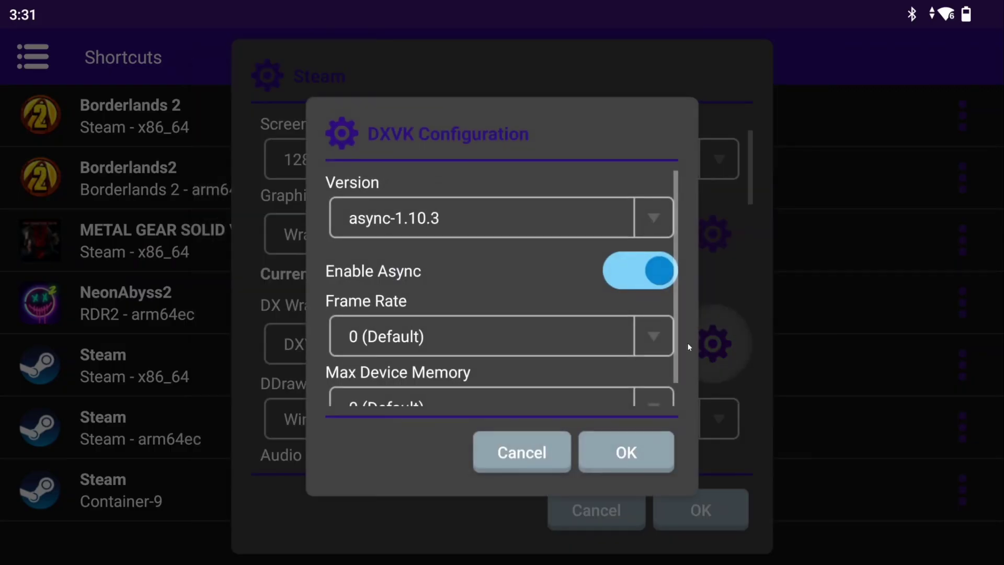
{"action": "left_click", "coordinate": [460, 228]}
{"action": "scroll", "coordinate": [230, 149], "scroll_direction": "up", "scroll_amount": 3}
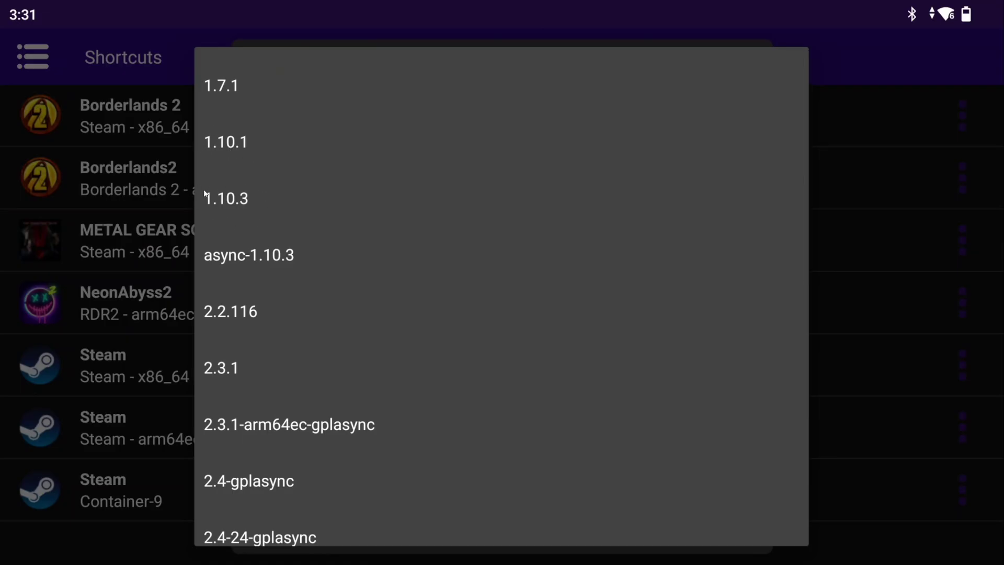
{"action": "left_click", "coordinate": [480, 260]}
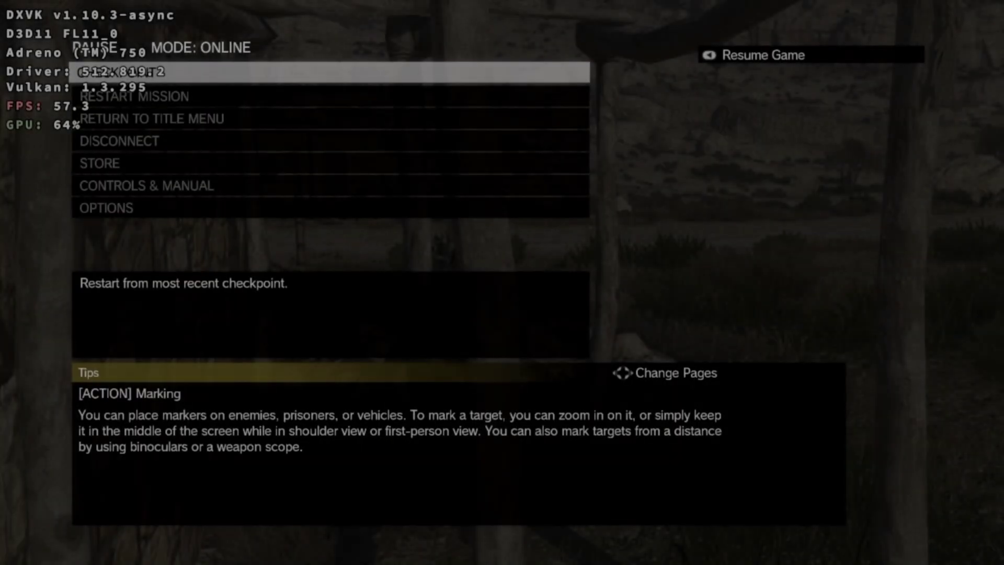
- Open Graphics Settings from OPTIONS in the Metal Gear Solid V pause menu
{"action": "key", "text": "Down"}
{"action": "key", "text": "Down"}
{"action": "key", "text": "Down"}
{"action": "key", "text": "Down"}
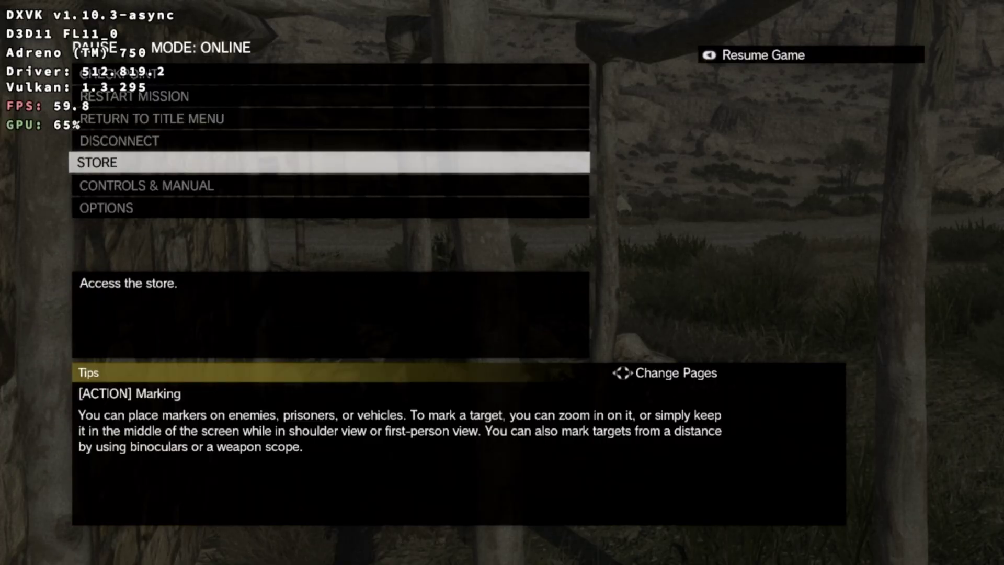
{"action": "key", "text": "Down"}
{"action": "key", "text": "Down"}
{"action": "key", "text": "Return"}
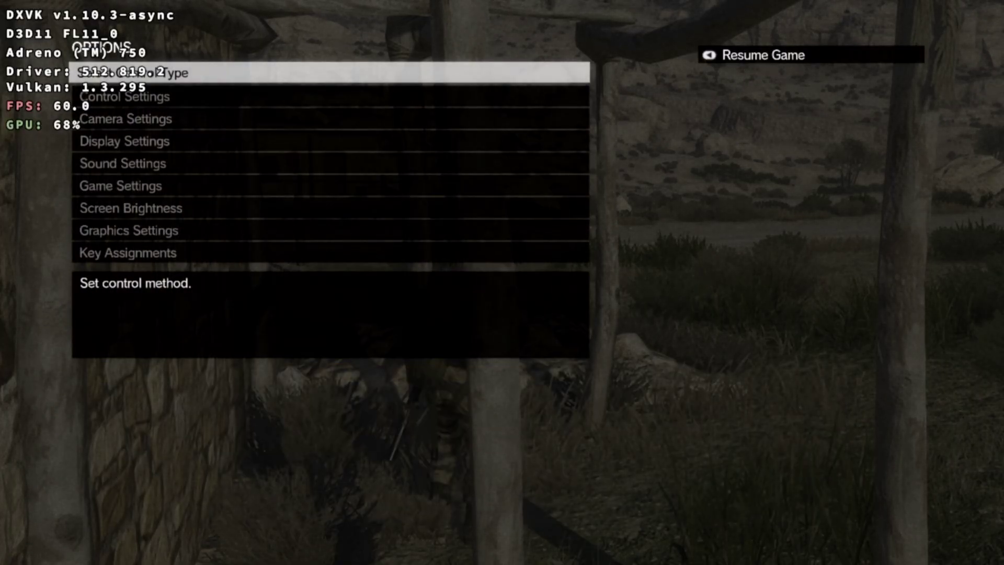
{"action": "key", "text": "Down"}
{"action": "key", "text": "Down"}
{"action": "key", "text": "Down"}
{"action": "key", "text": "Down"}
{"action": "key", "text": "Down"}
{"action": "key", "text": "Down"}
{"action": "key", "text": "Down"}
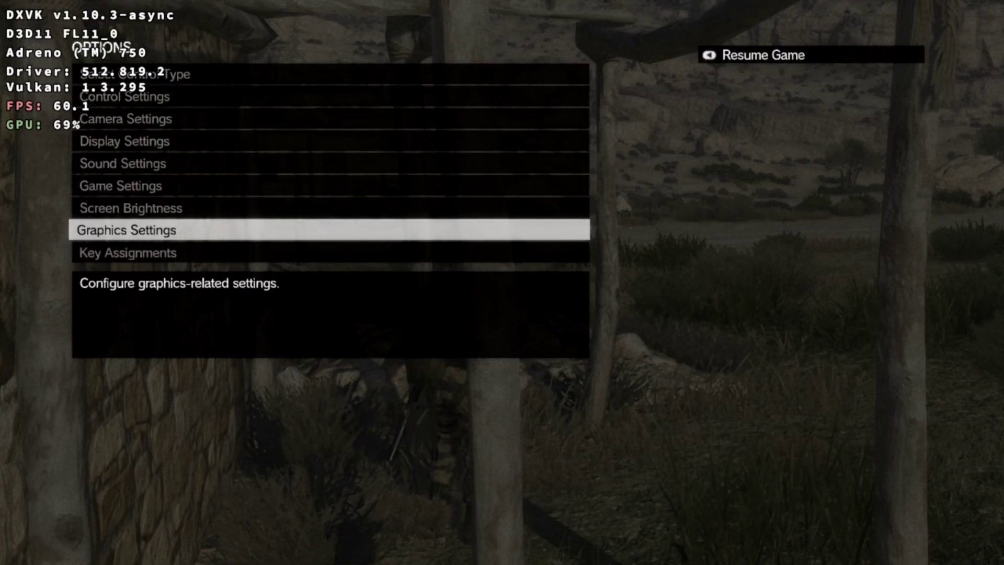
{"action": "key", "text": "Return"}
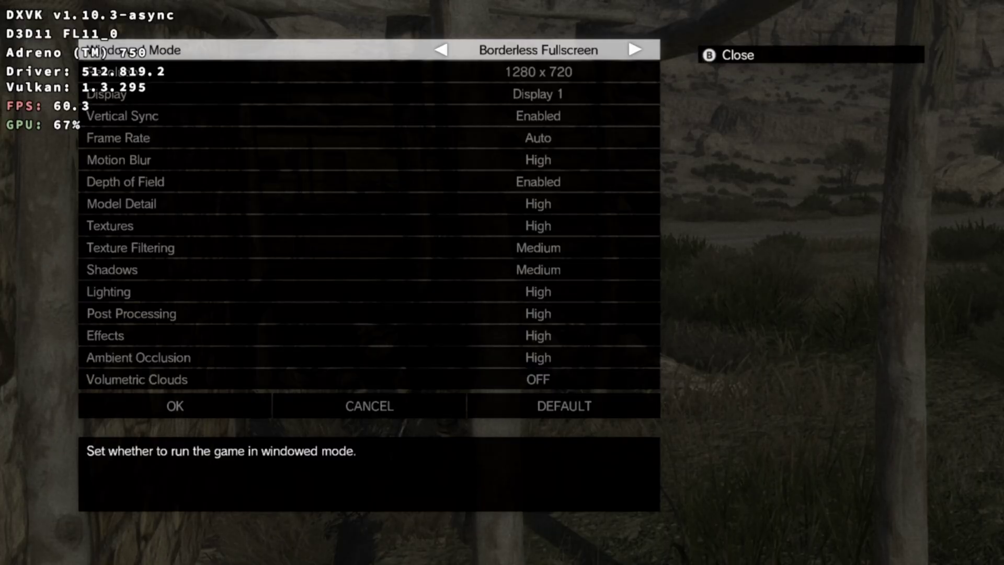
- Review the graphics list past Ambient Occlusion and Volumetric Clouds, confirm unchanged, and resume play
{"action": "key", "text": "Down"}
{"action": "key", "text": "Down"}
{"action": "key", "text": "Down"}
{"action": "key", "text": "Down"}
{"action": "key", "text": "Down"}
{"action": "key", "text": "Down"}
{"action": "key", "text": "Down"}
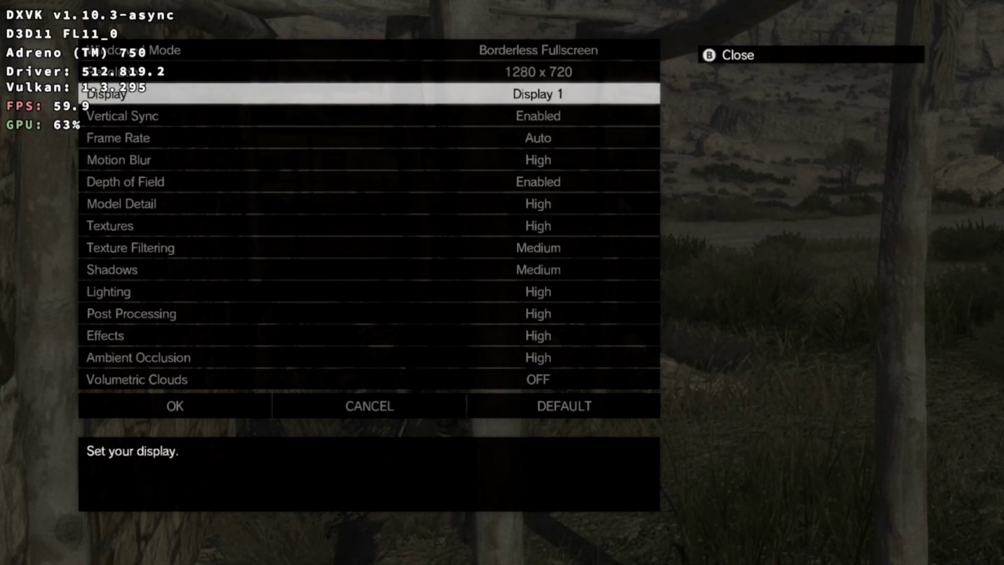
{"action": "key", "text": "Down"}
{"action": "key", "text": "Down"}
{"action": "key", "text": "Down"}
{"action": "key", "text": "Down"}
{"action": "key", "text": "Down"}
{"action": "key", "text": "Down"}
{"action": "key", "text": "Down"}
{"action": "key", "text": "Down"}
{"action": "key", "text": "Down"}
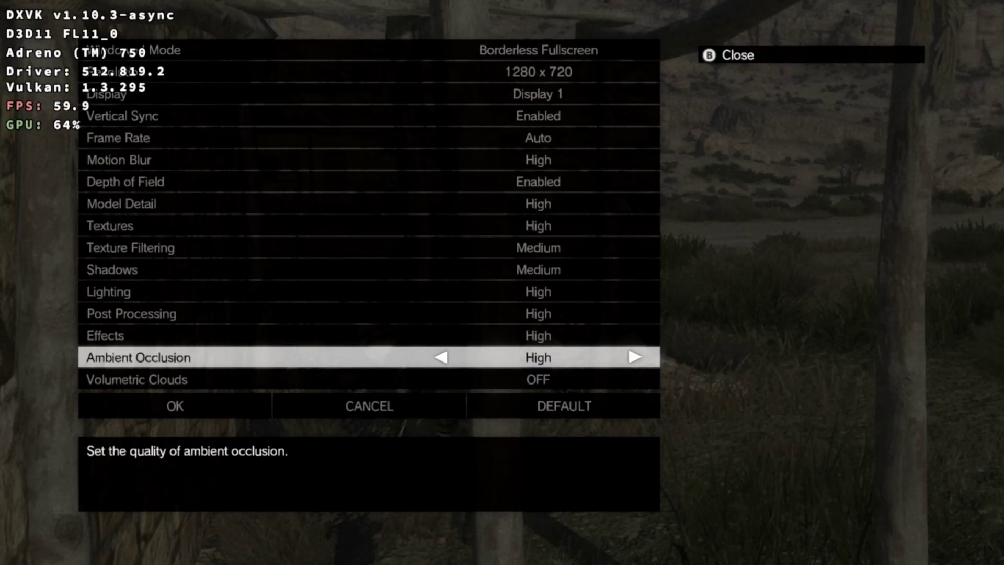
{"action": "key", "text": "Down"}
{"action": "key", "text": "Down"}
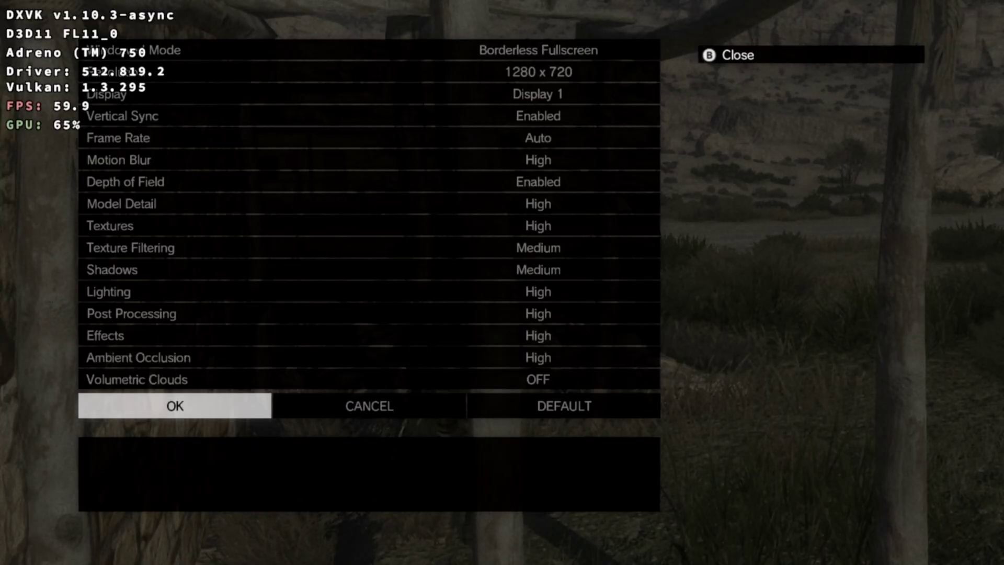
{"action": "key", "text": "Return"}
{"action": "key", "text": "Escape"}
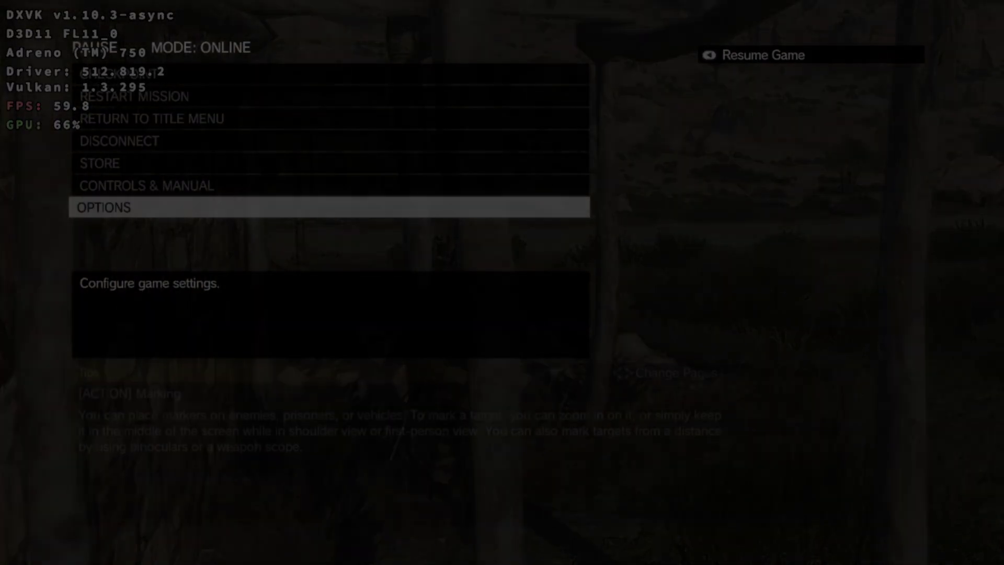
{"action": "key", "text": "Escape"}
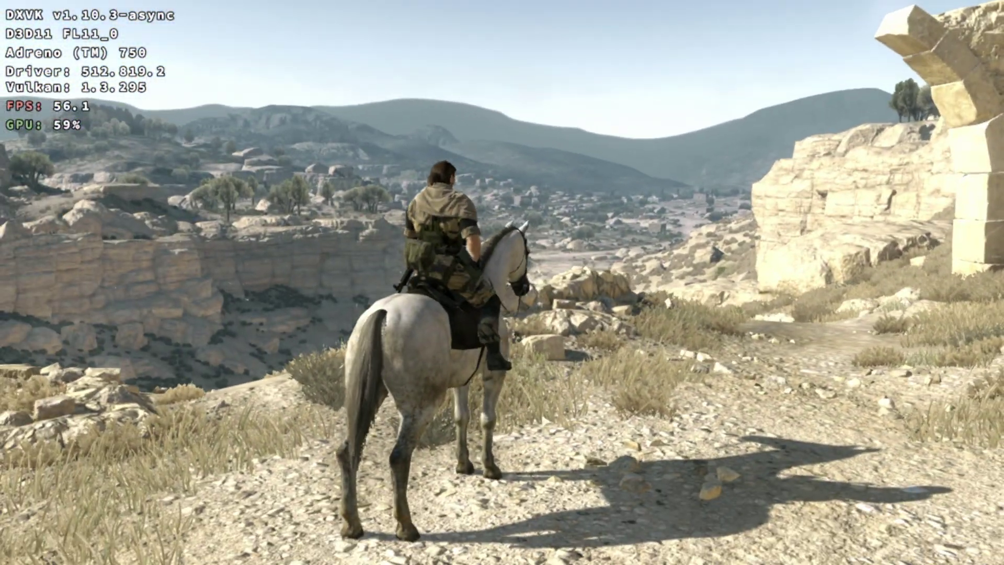
- Gallop the horse down the trail toward the outpost, then dismount and crouch in the grass
{"action": "key", "text": "w"}
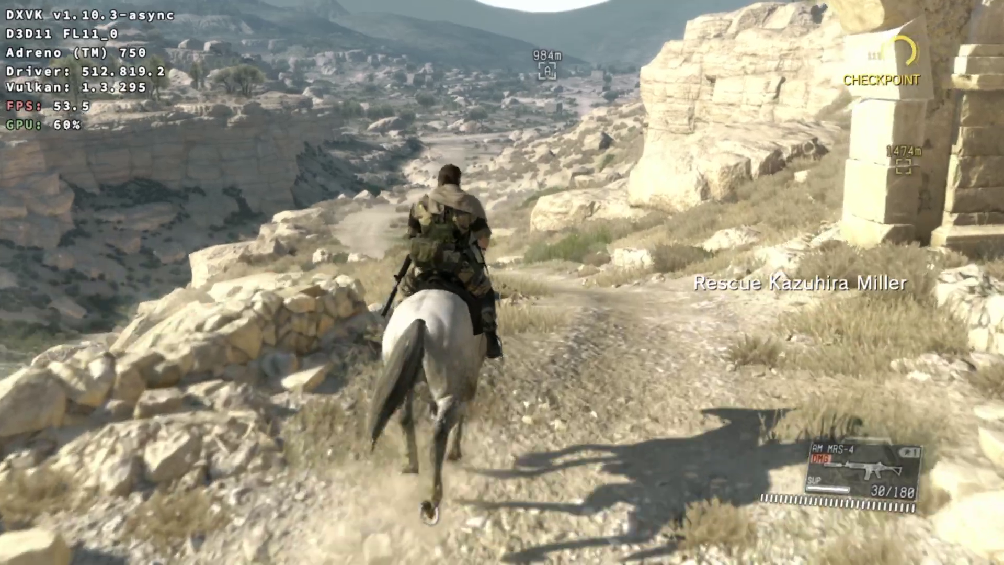
{"action": "key", "text": "c"}
{"action": "key", "text": "c"}
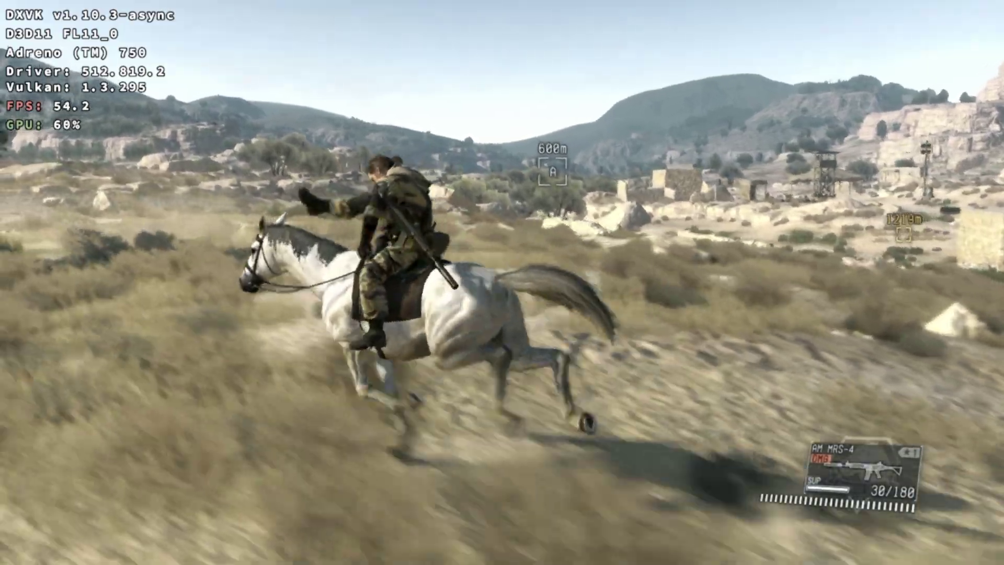
{"action": "key", "text": "c"}
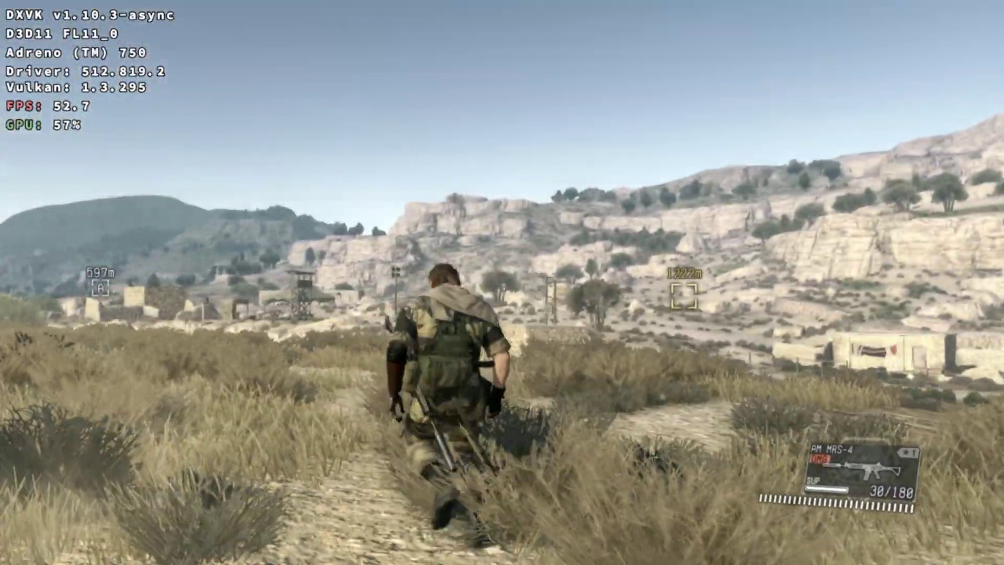
- Scout the outpost through the zoomed-in Intel Scope, then lower it and move on
{"action": "key", "text": "f"}
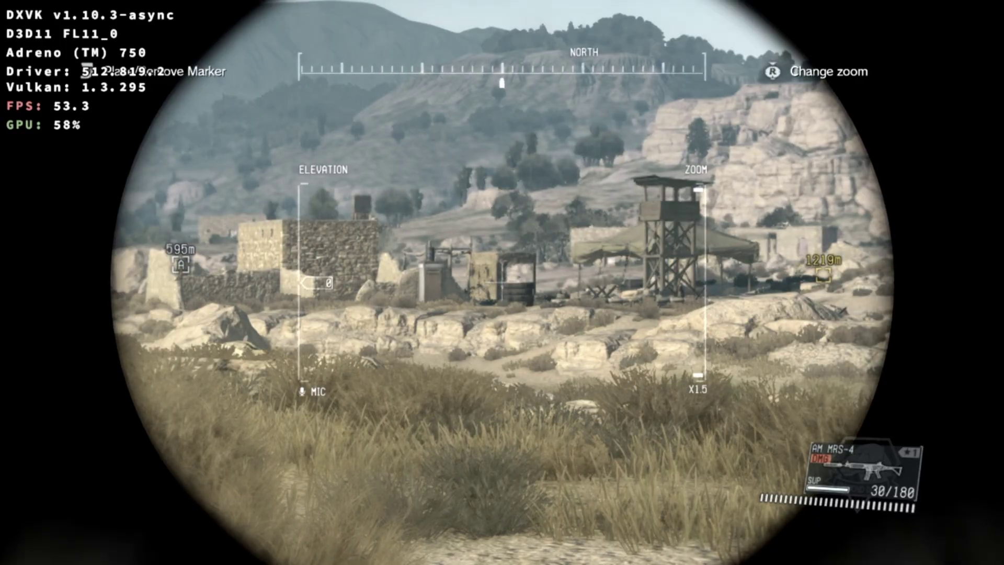
{"action": "scroll", "coordinate": [502, 282], "scroll_direction": "up", "scroll_amount": 1}
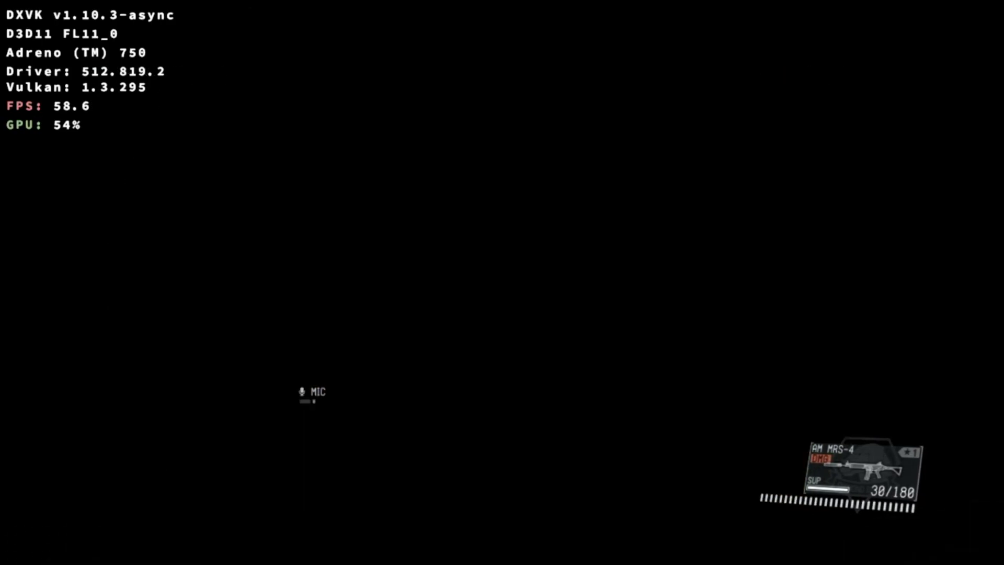
{"action": "key", "text": "w"}
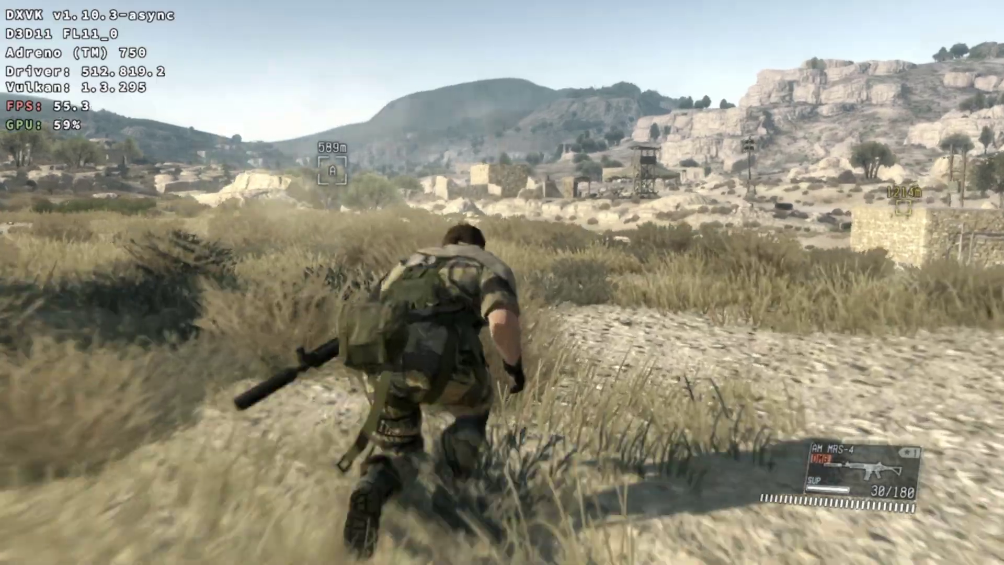